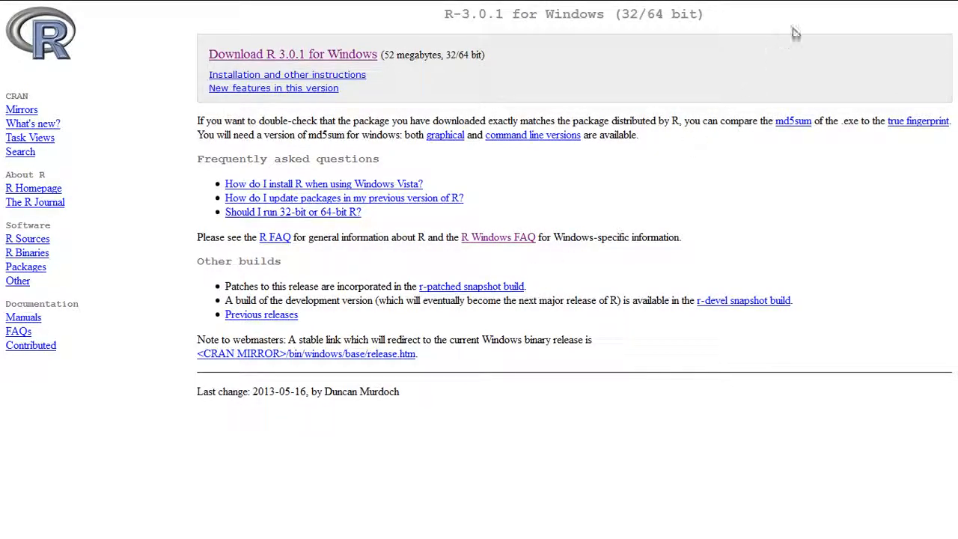
# Run the downloaded R-3.0.1-win(1).exe installer and accept English as the setup language.
pyautogui.moveTo(844, 6)
pyautogui.click(886, 33)
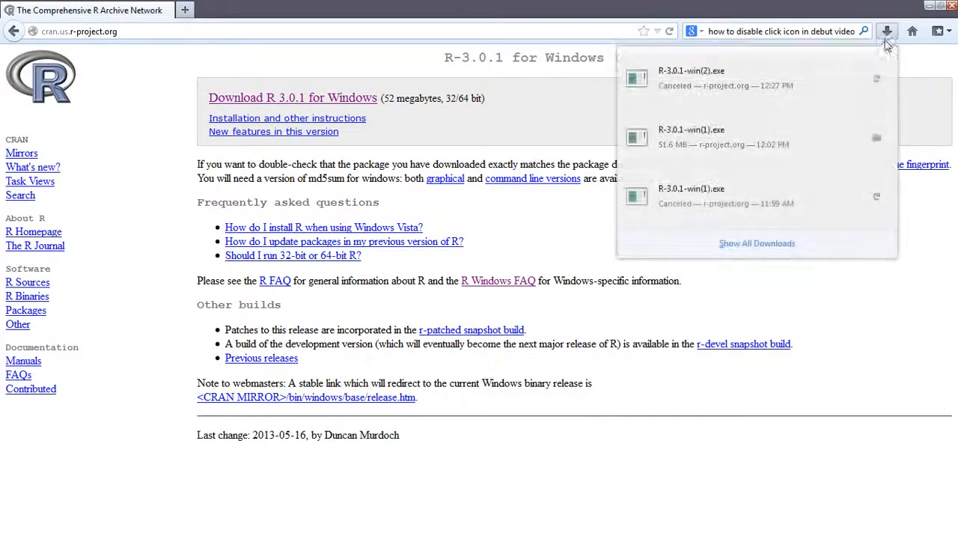
pyautogui.click(803, 147)
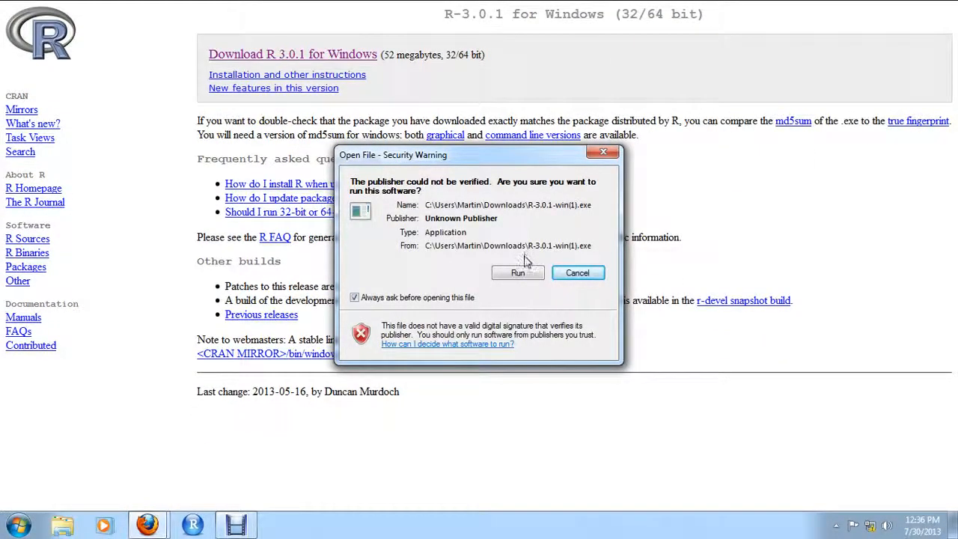
pyautogui.click(518, 274)
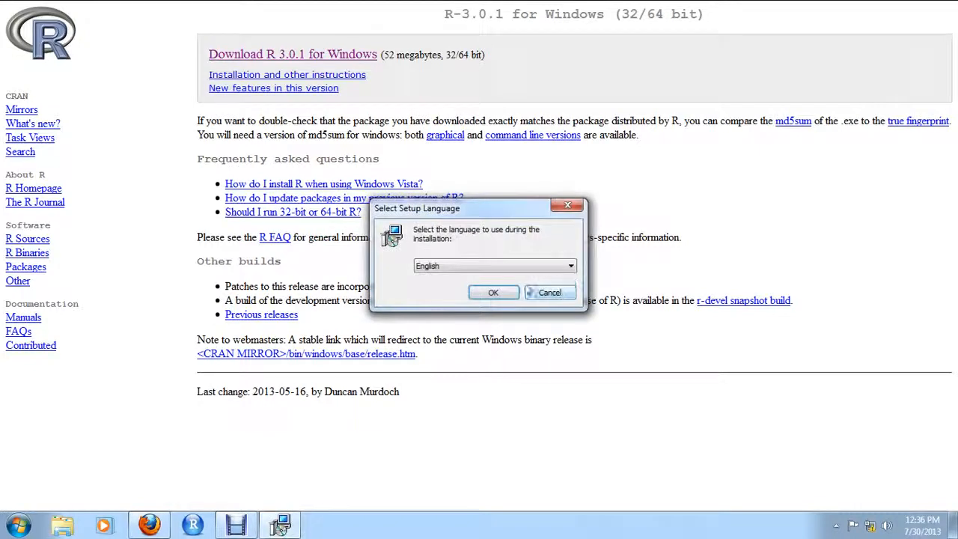
pyautogui.click(503, 294)
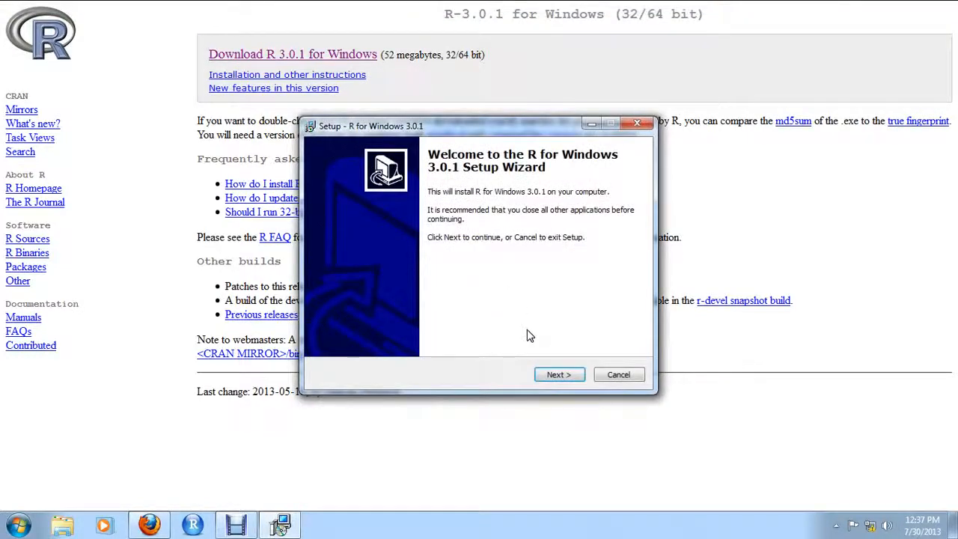
# Install R 3.0.1 in C:\Program Files\R\R-3.0.1 as a 32-bit User installation, accepting default startup options, Start Menu folder and additional tasks.
pyautogui.click(557, 376)
pyautogui.click(557, 376)
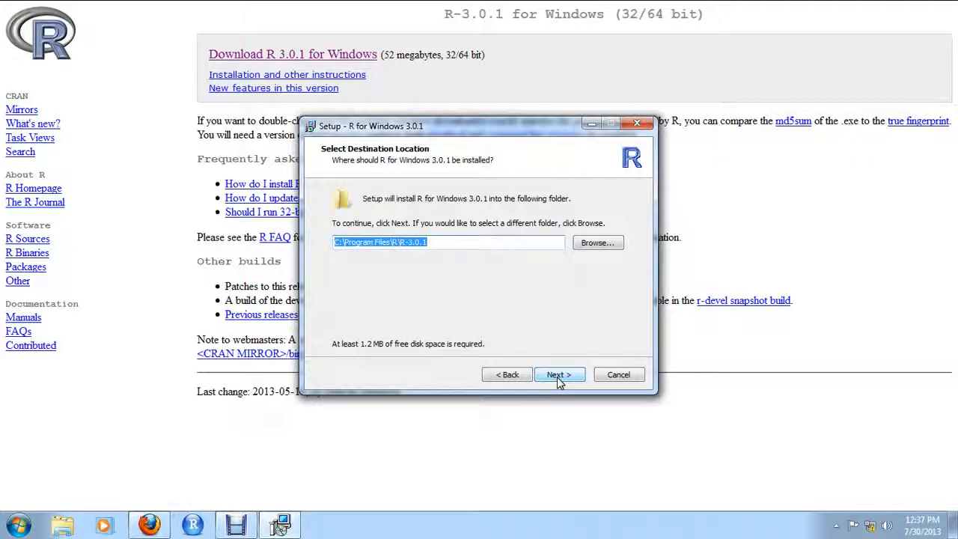
pyautogui.click(559, 378)
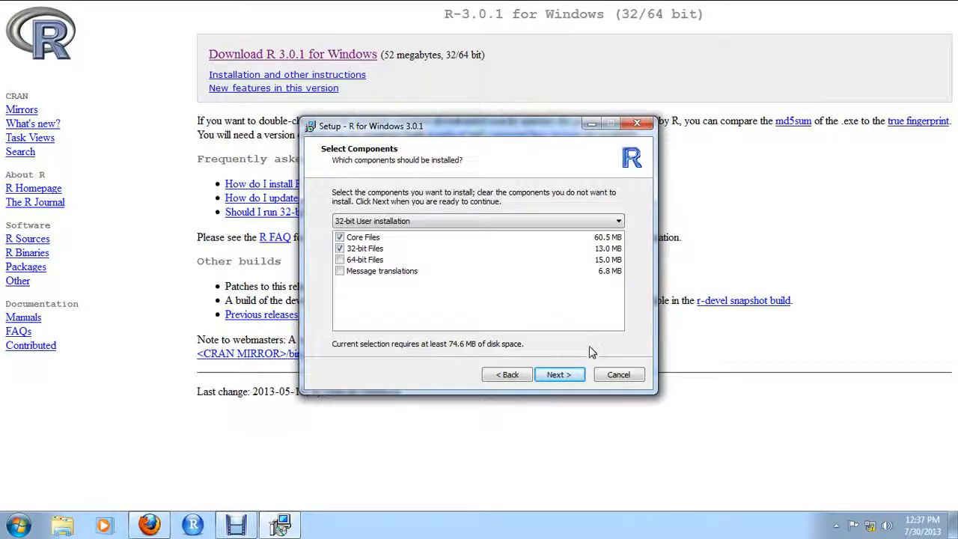
pyautogui.click(569, 377)
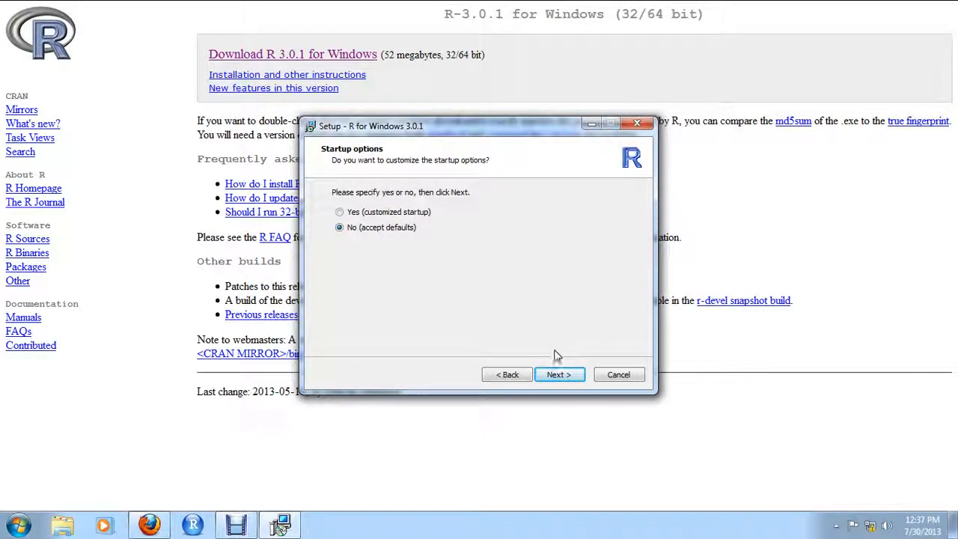
pyautogui.click(556, 373)
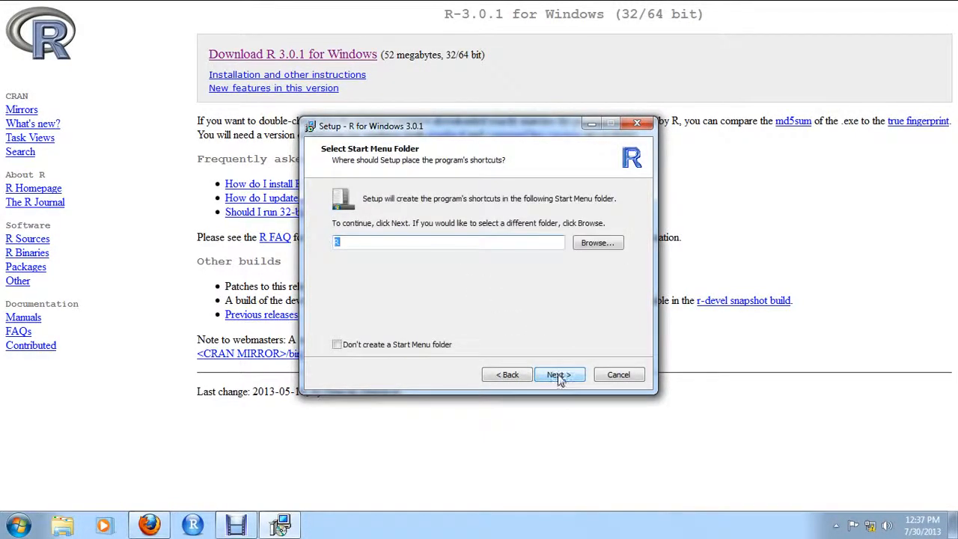
pyautogui.click(558, 378)
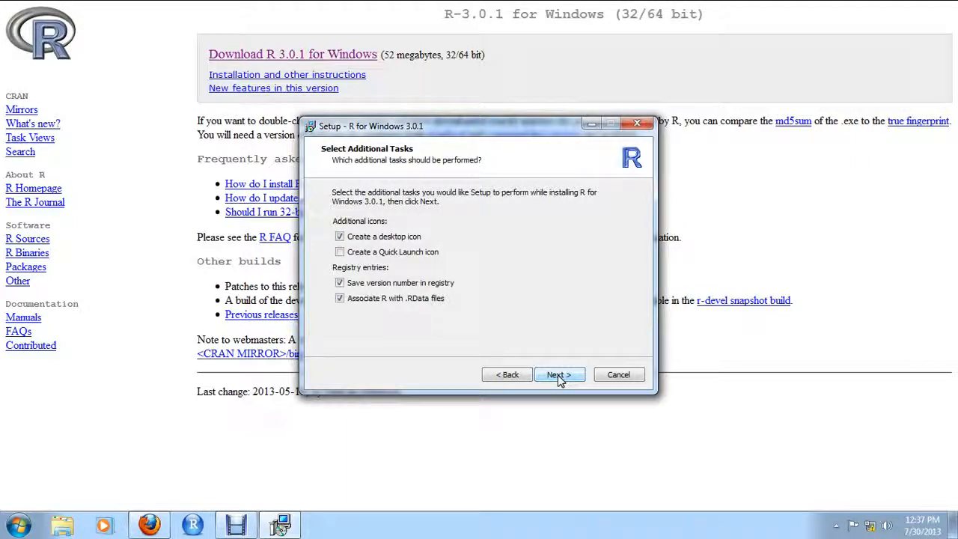
pyautogui.click(557, 375)
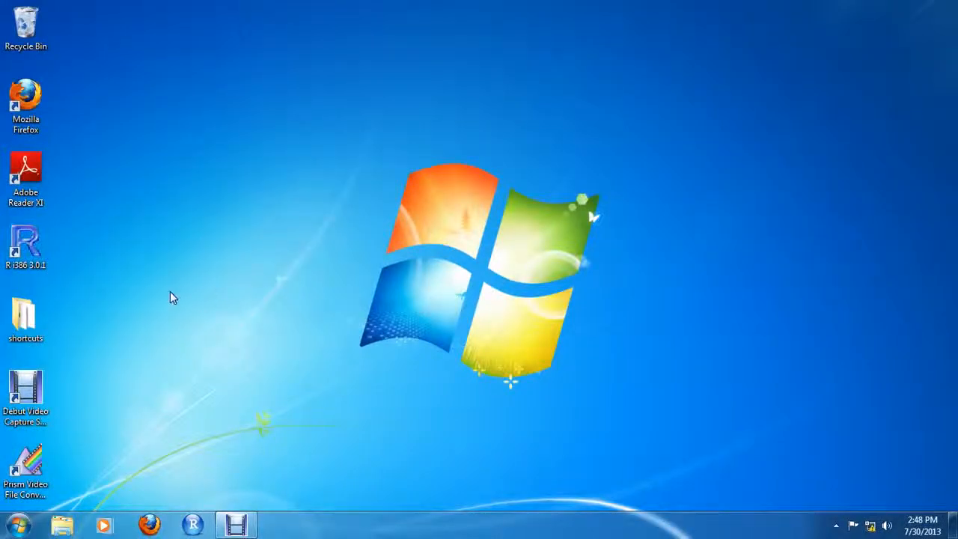
# Launch R i386 3.0.1 from the desktop and query the current working directory with getwd().
pyautogui.doubleClick(35, 248)
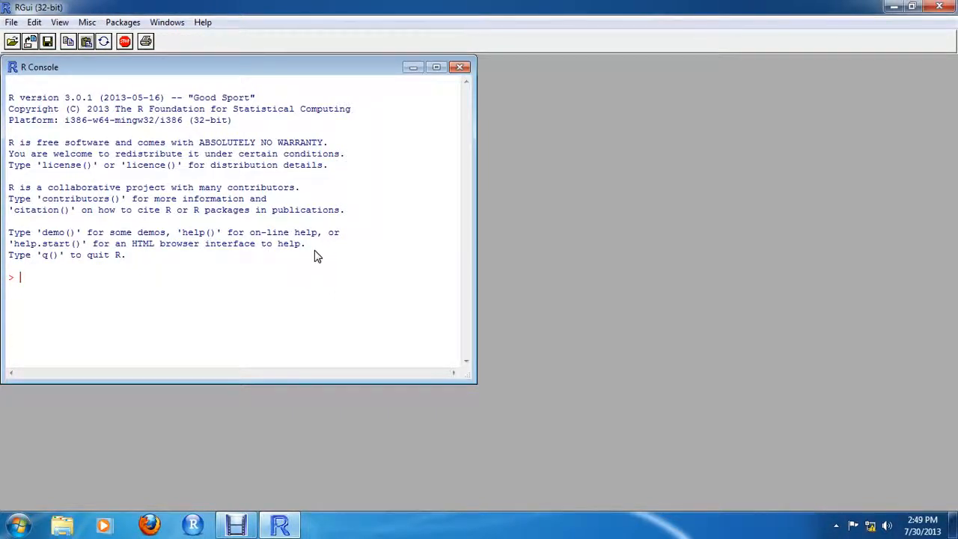
pyautogui.write('getwd()')
pyautogui.press('Return')
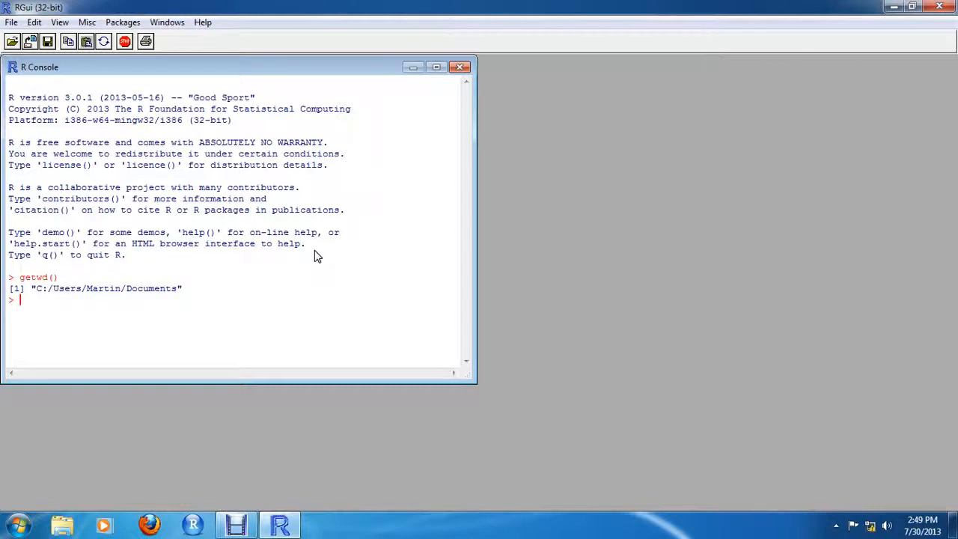
# Set the working directory to the R subfolder of the user's Documents folder with setwd(), and check it with getwd().
pyautogui.write('setwd("C:/Users/Martin/Docum')
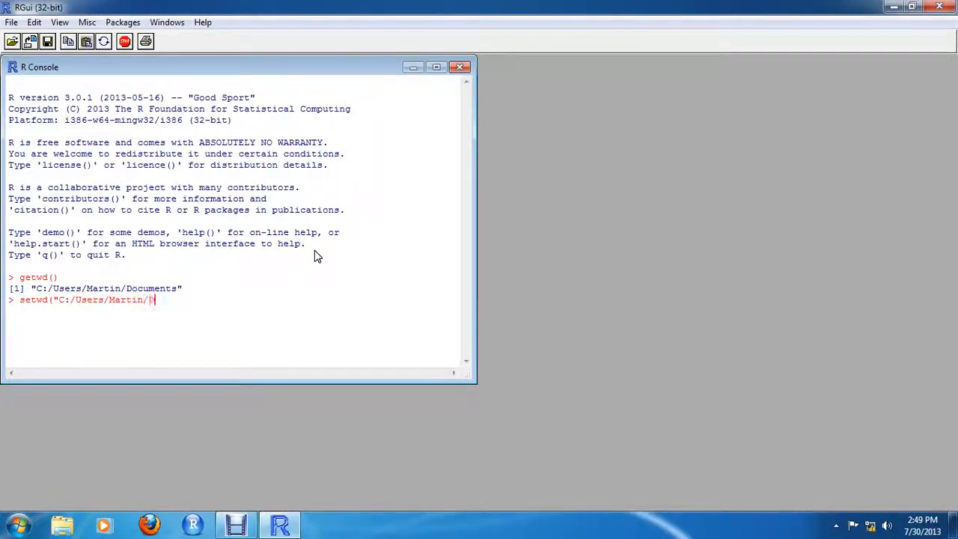
pyautogui.write('ents/R")')
pyautogui.press('Return')
pyautogui.write('get')
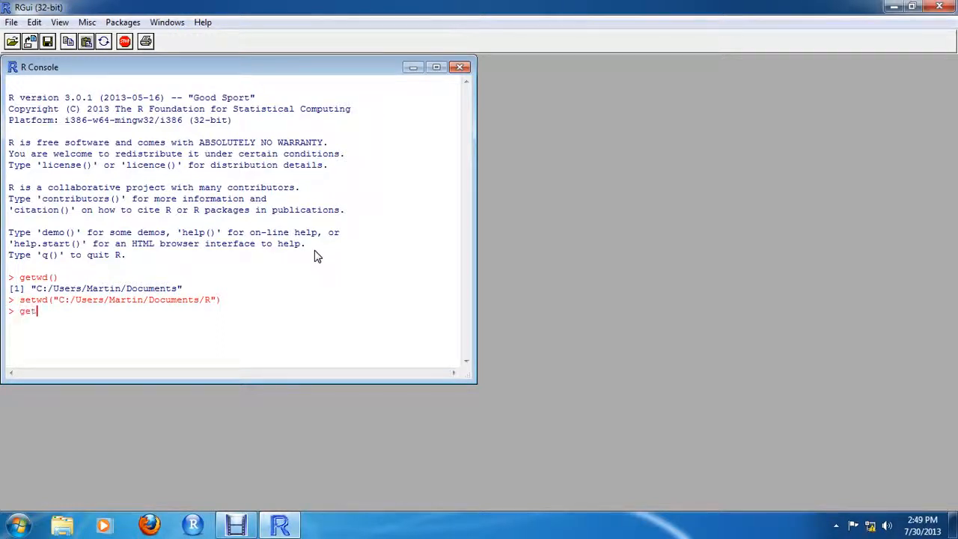
pyautogui.write('wd()')
pyautogui.press('Return')
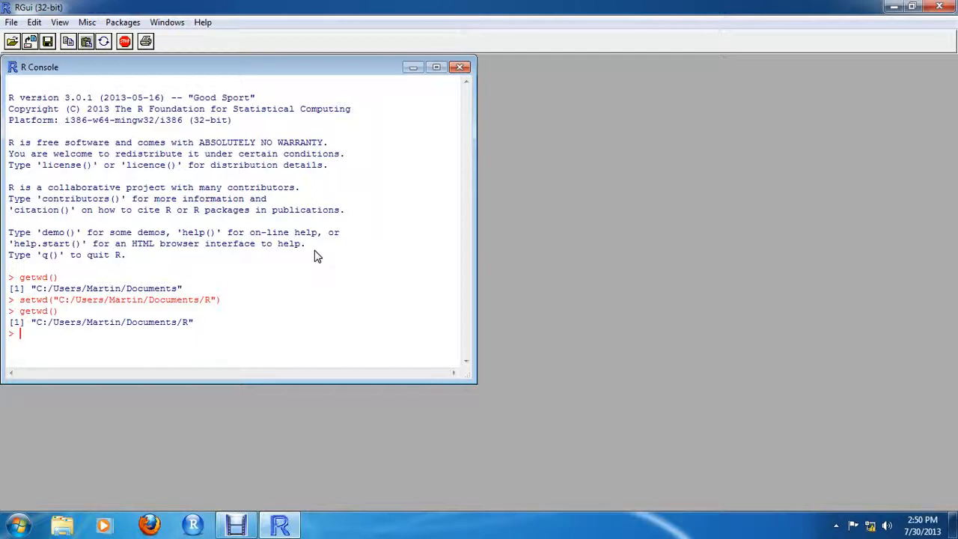
# Try the capitalised command Getwd(), and set the printed precision with options(digits = 4).
pyautogui.write('Getwd()')
pyautogui.press('Return')
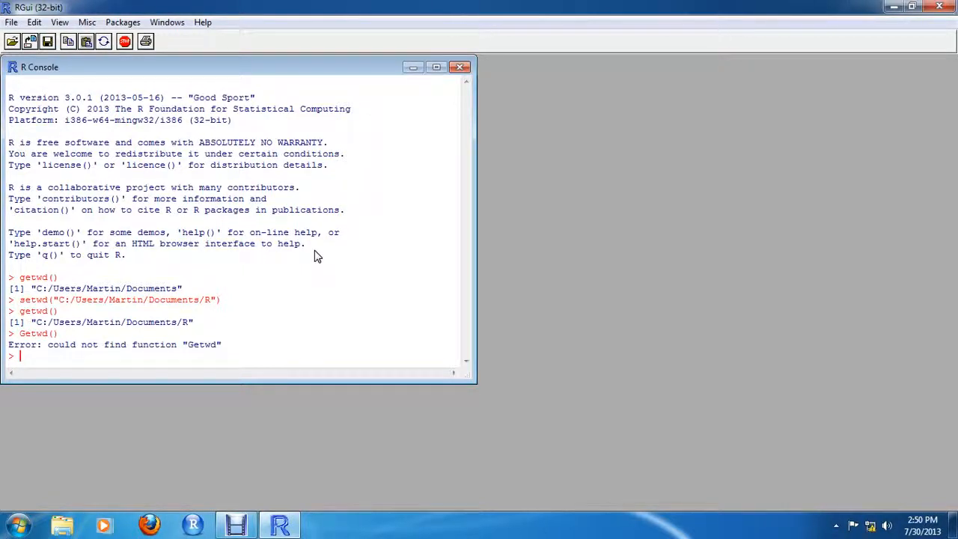
pyautogui.write('options(digits ')
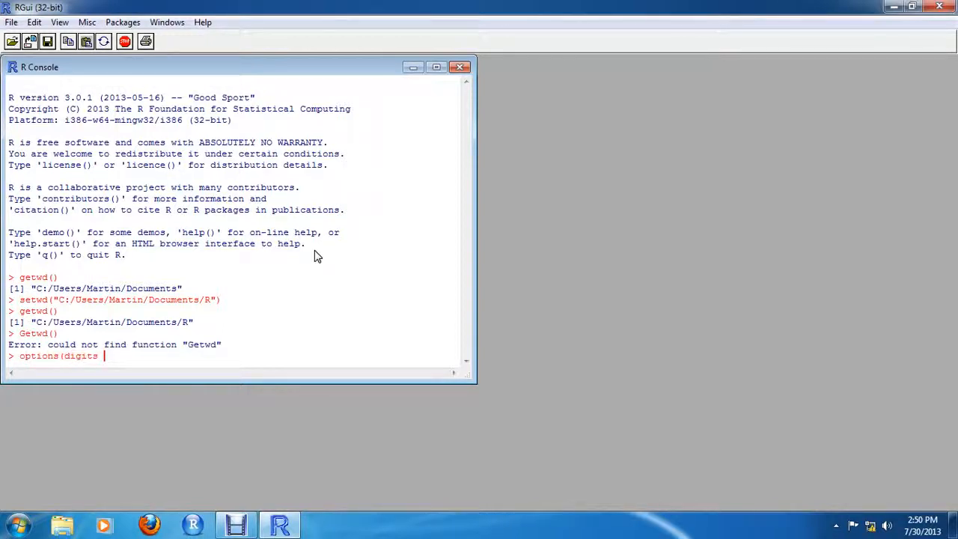
pyautogui.write('= 4)')
pyautogui.press('Return')
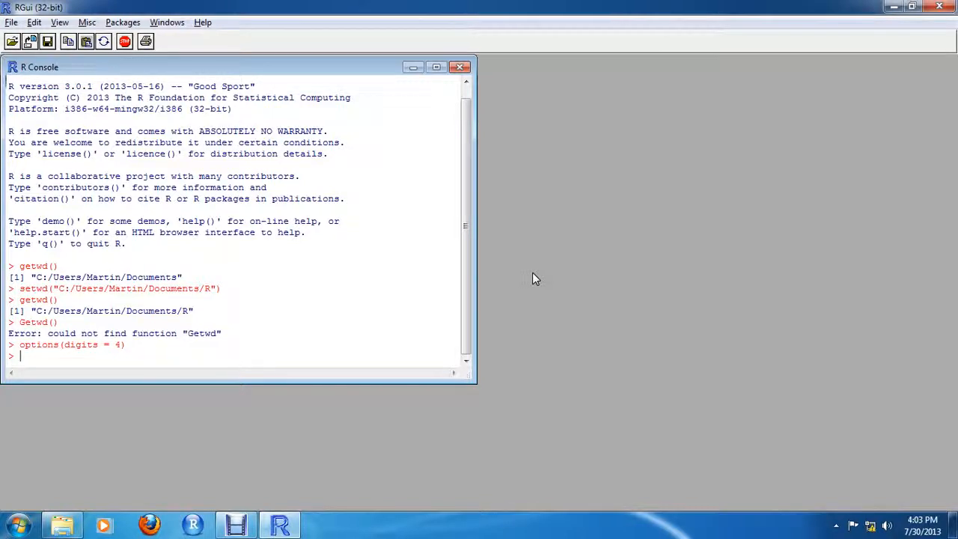
# Calculate 2 + 2, 2 * 3 and 2^3 in the R console.
pyautogui.write('2 + 2')
pyautogui.press('Return')
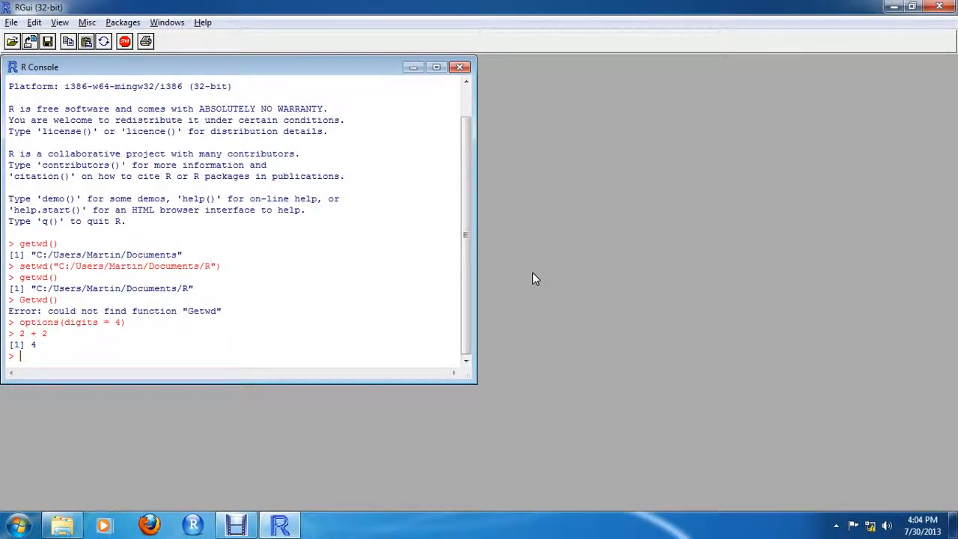
pyautogui.write('2 * 3')
pyautogui.press('Return')
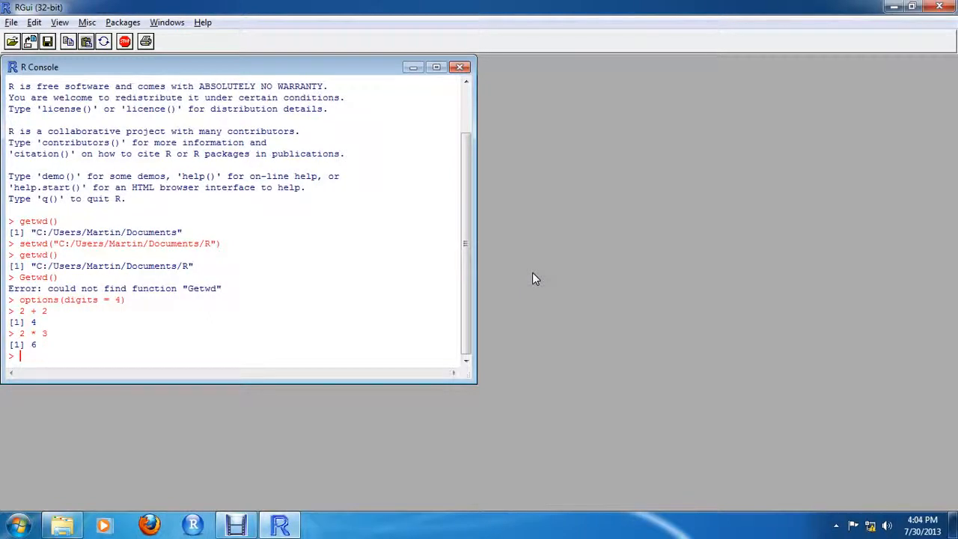
pyautogui.write('2^3')
pyautogui.press('Return')
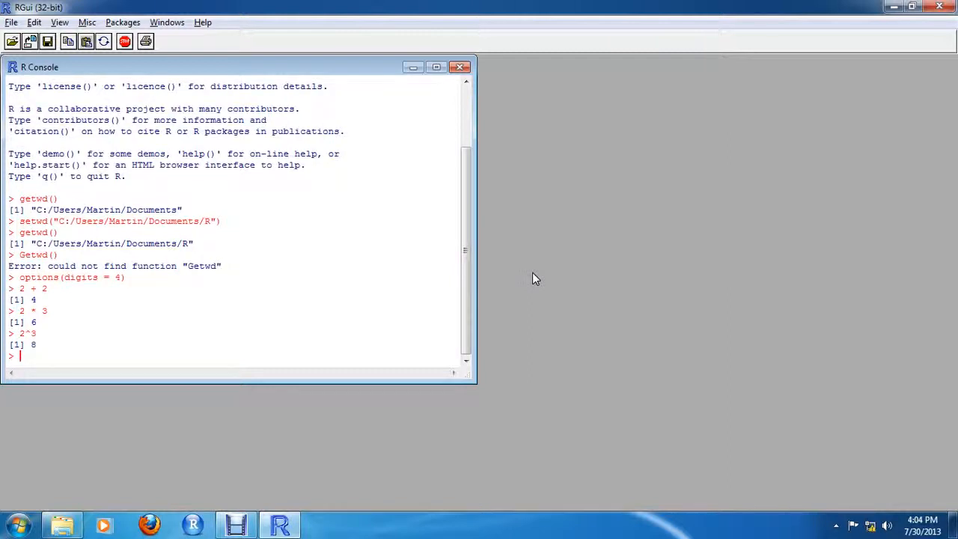
# Compute the natural logarithms log(2.71821) and log(exp(1)).
pyautogui.write('log(2.71821)')
pyautogui.press('Return')
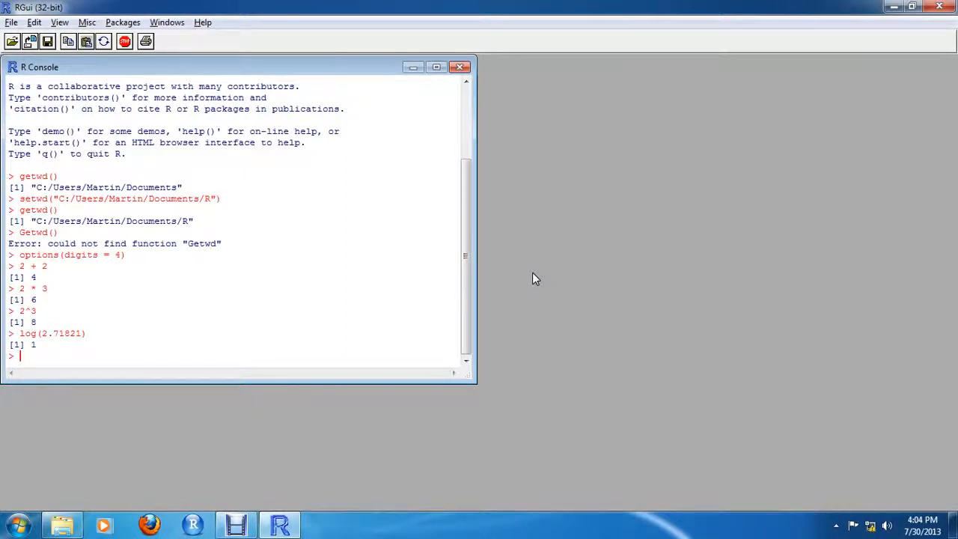
pyautogui.write('log(exp(1))')
pyautogui.press('Return')
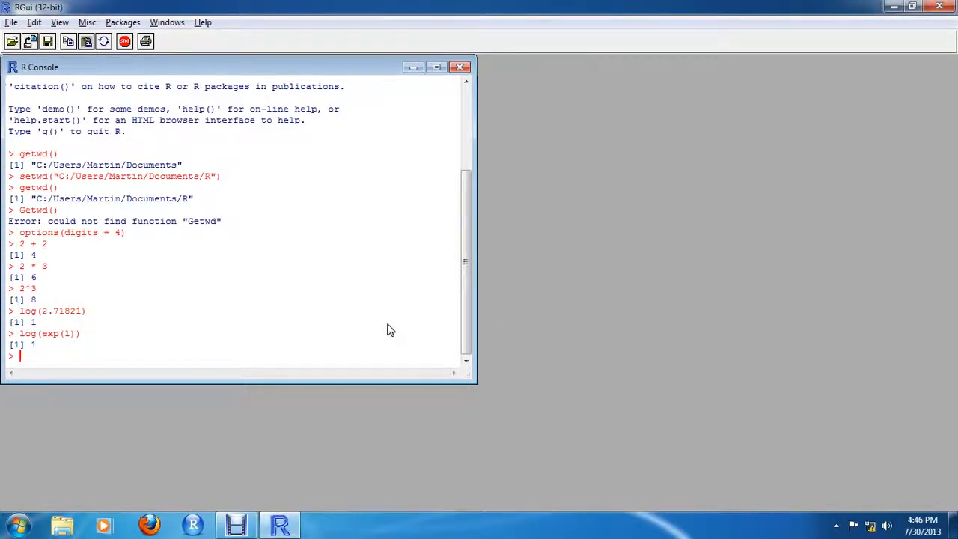
# Create a vector X containing 61, 63.5, 66, 68.5 and 71 with the c() function.
pyautogui.write('x <- c(61, 63.5, 66, 68.5,7')
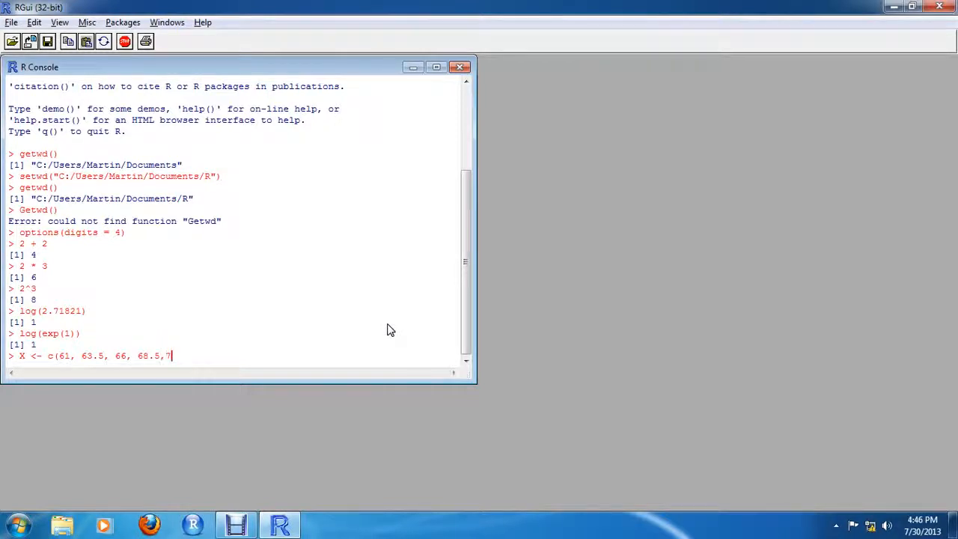
pyautogui.press('BackSpace')
pyautogui.write('71)')
pyautogui.press('Return')
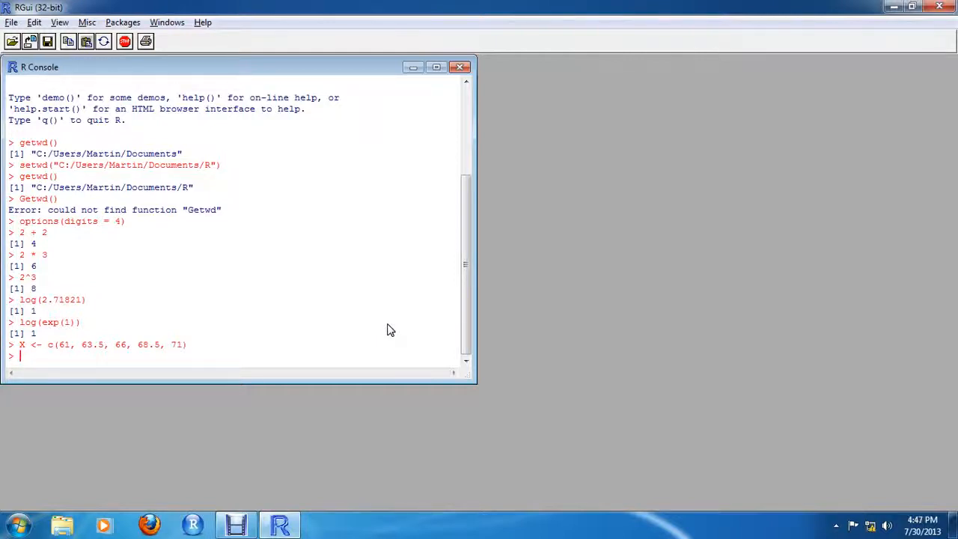
# List the workspace objects with ls() and display the contents of X.
pyautogui.write('ls()')
pyautogui.press('Return')
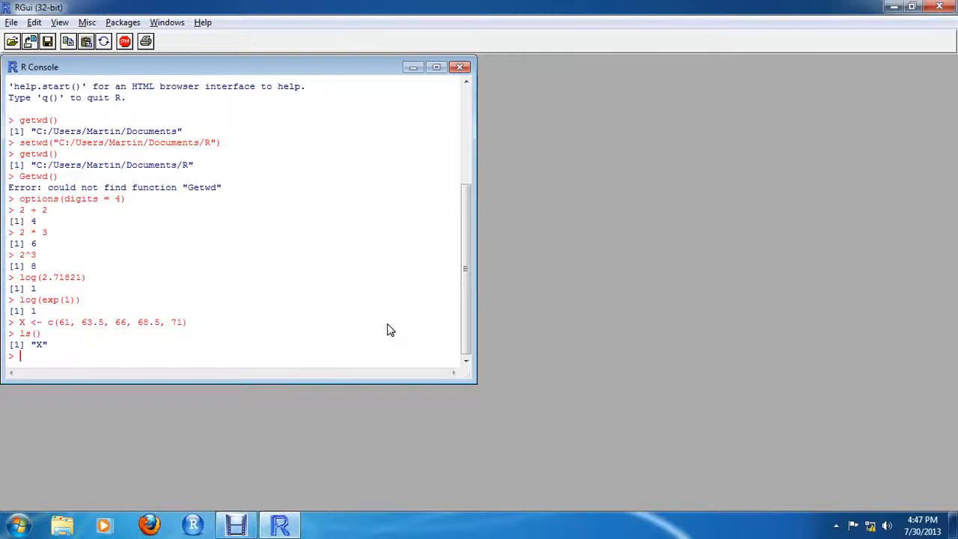
pyautogui.write('X')
pyautogui.press('Return')
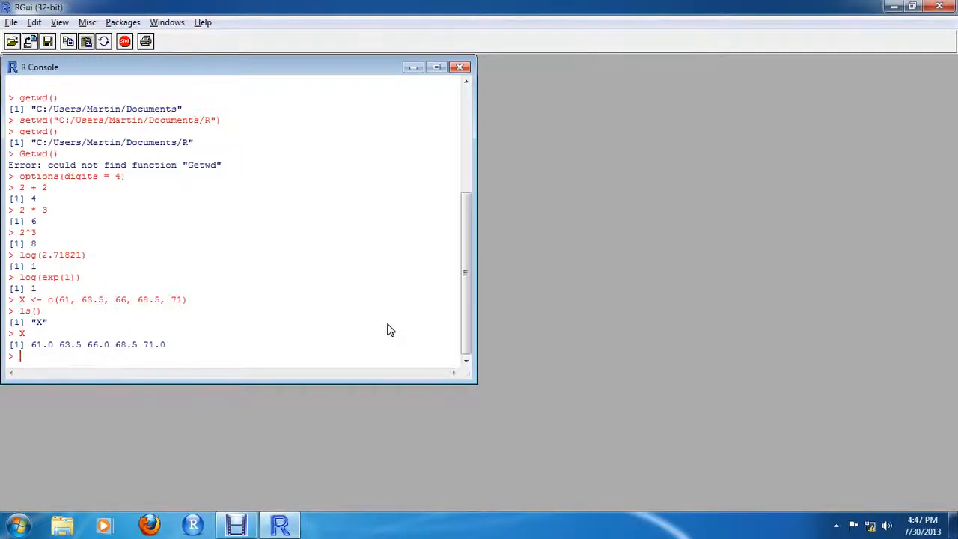
# Standardize X into a new vector Z = (X - 66)/2.5 and display Z.
pyautogui.write('Z = (X - 66)/2.5')
pyautogui.press('Return')
pyautogui.write('Z')
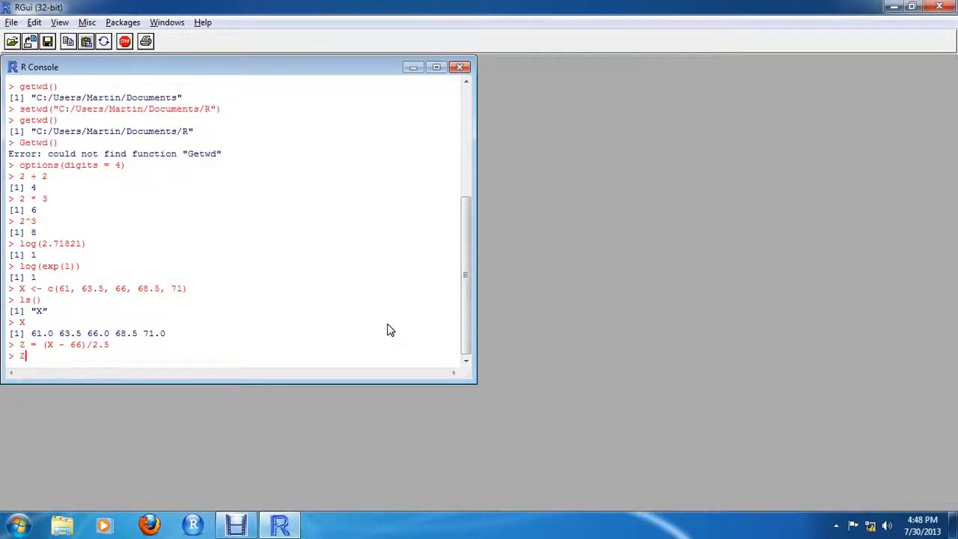
pyautogui.press('Return')
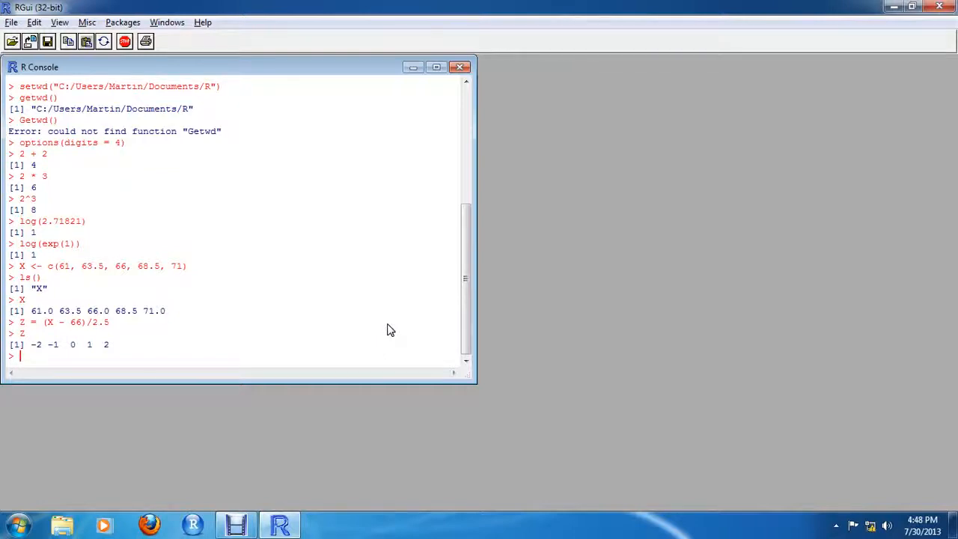
# Calculate the mean, variance and standard deviation of X with mean(), var() and sd().
pyautogui.write('mean(X)')
pyautogui.press('Return')
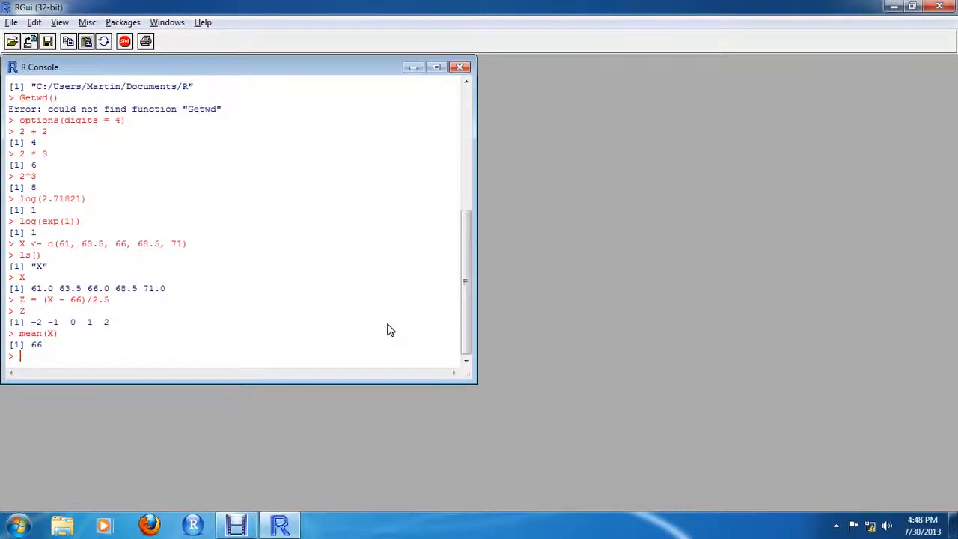
pyautogui.write('var(X)')
pyautogui.press('Return')
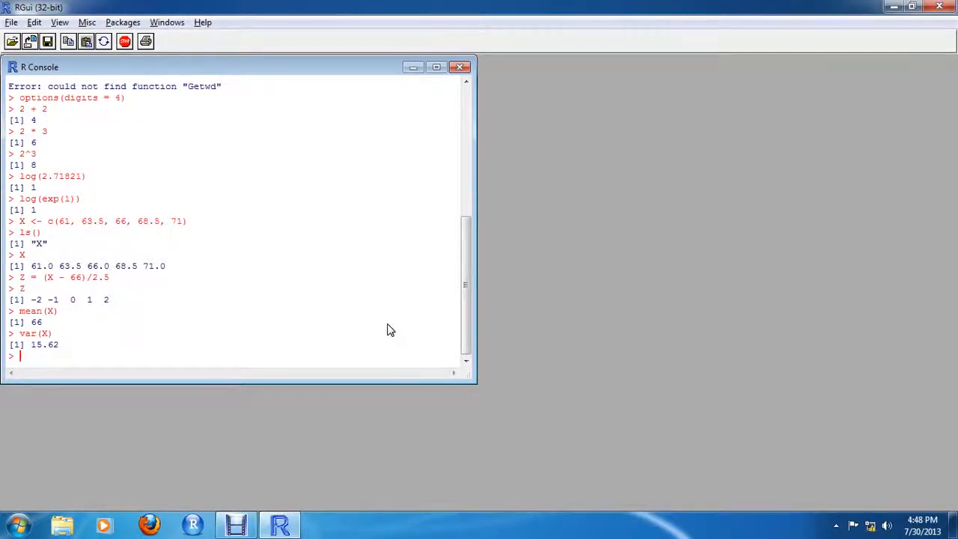
pyautogui.write('sd(X)')
pyautogui.press('Return')
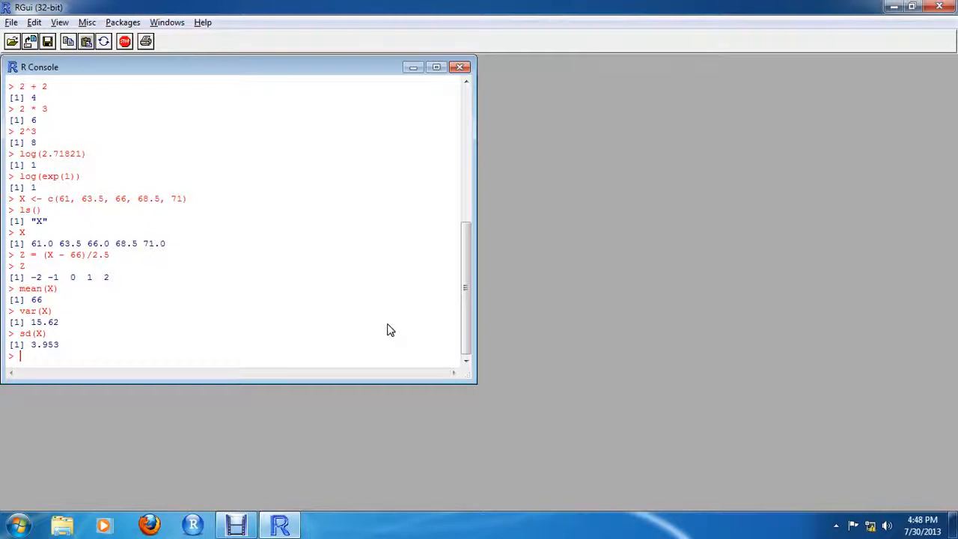
# Generate 100 random normal values with mean = 66 and sd = 2.5 using rnorm(), and store them in X100.
pyautogui.write('X100 <- rnorm(100')
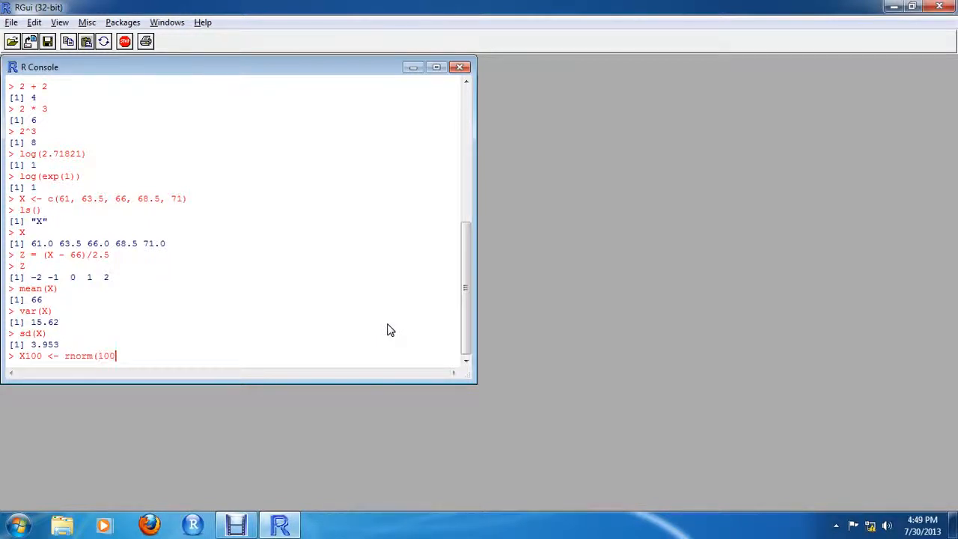
pyautogui.write(', mean = 66, sd =2.5')
pyautogui.press('BackSpace')
pyautogui.press('BackSpace')
pyautogui.press('BackSpace')
pyautogui.write('2.5')
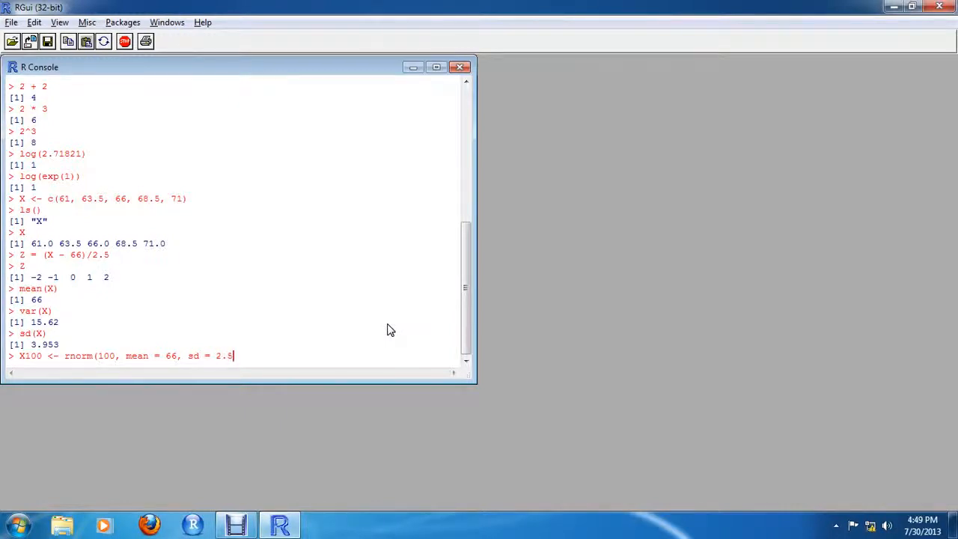
pyautogui.write(')')
pyautogui.press('Return')
# Calculate the mean and standard deviation of X100 with mean() and sd(), and plot its histogram with hist().
pyautogui.write('mean')
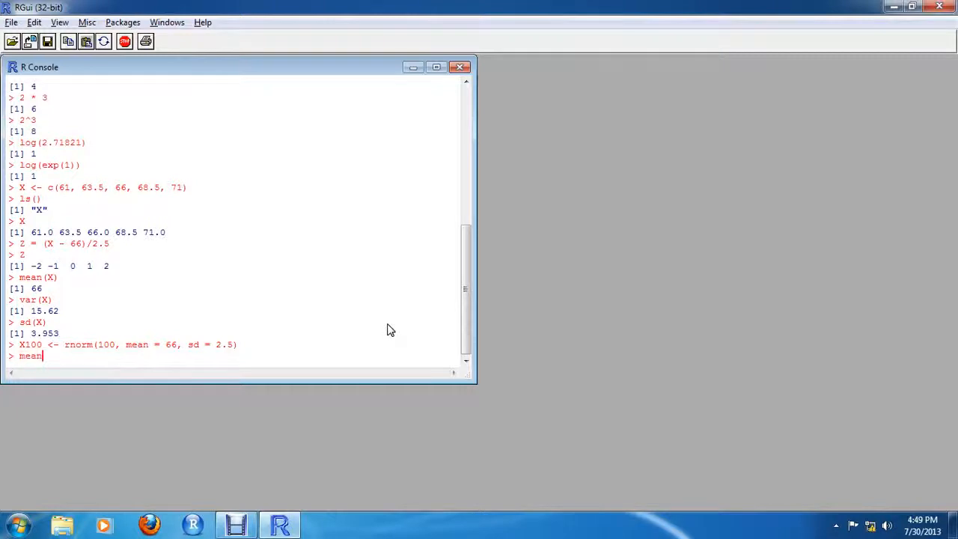
pyautogui.write('(X100)')
pyautogui.press('Return')
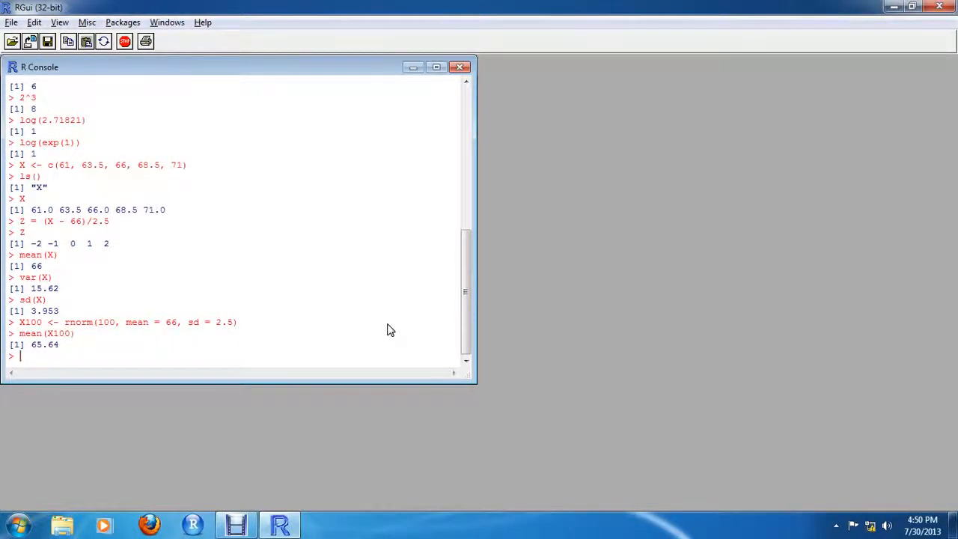
pyautogui.write('sd(X100)')
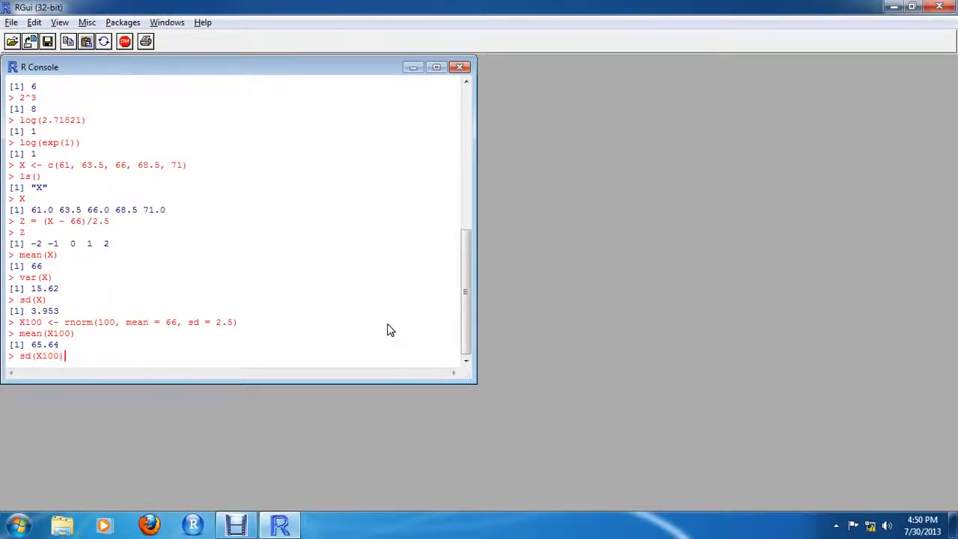
pyautogui.press('Return')
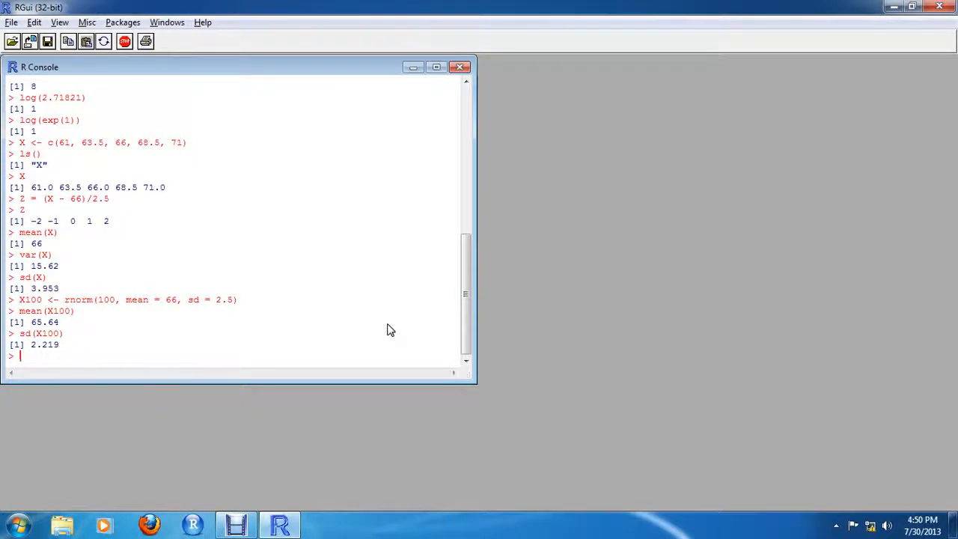
pyautogui.write('hist(X100)')
pyautogui.press('Return')
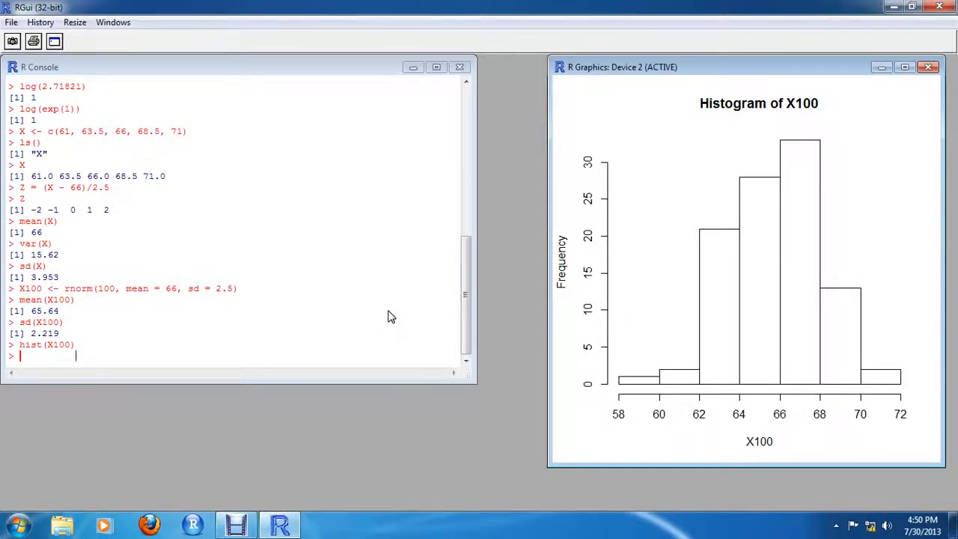
# In the console, set the random seed to 100 and store rnorm(100, mean = 66, sd = 2.5) in X100a.
pyautogui.click(124, 67)
pyautogui.write('s')
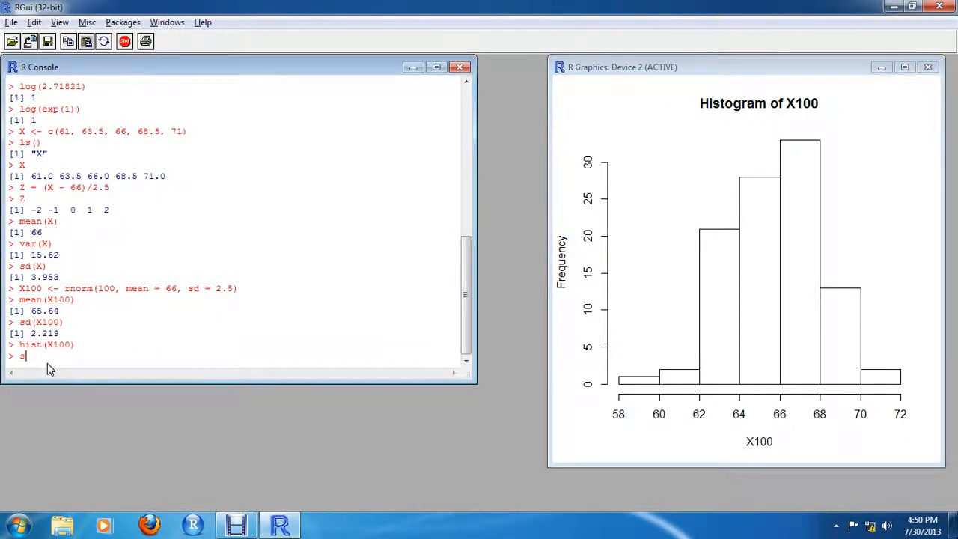
pyautogui.write('et.seed(100)')
pyautogui.press('Return')
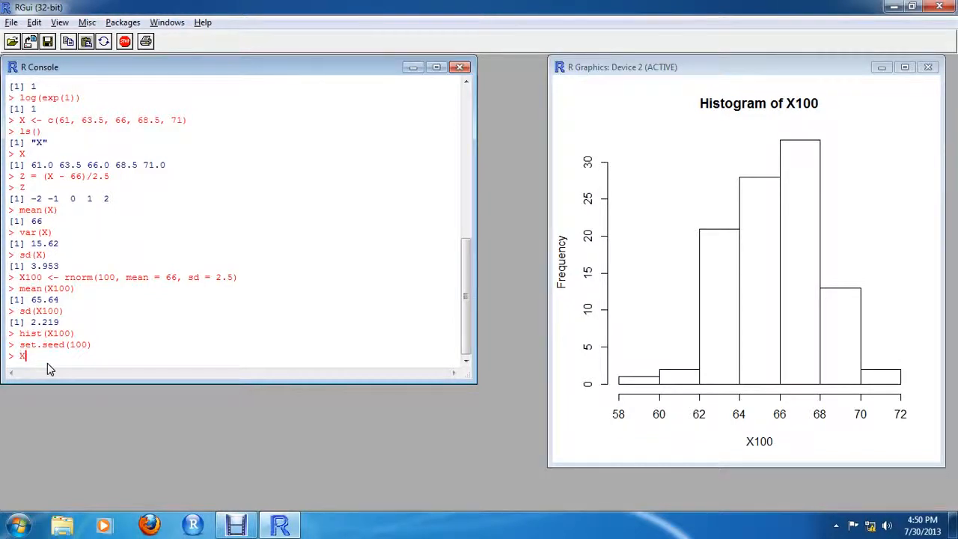
pyautogui.write('X100a <- rnorm(100,')
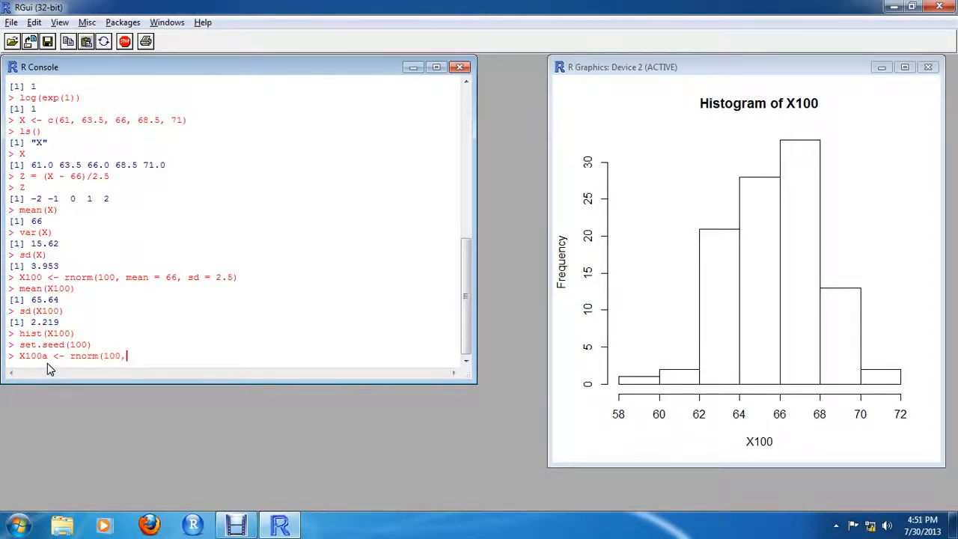
pyautogui.write(' mean = 66, sd =2.5)')
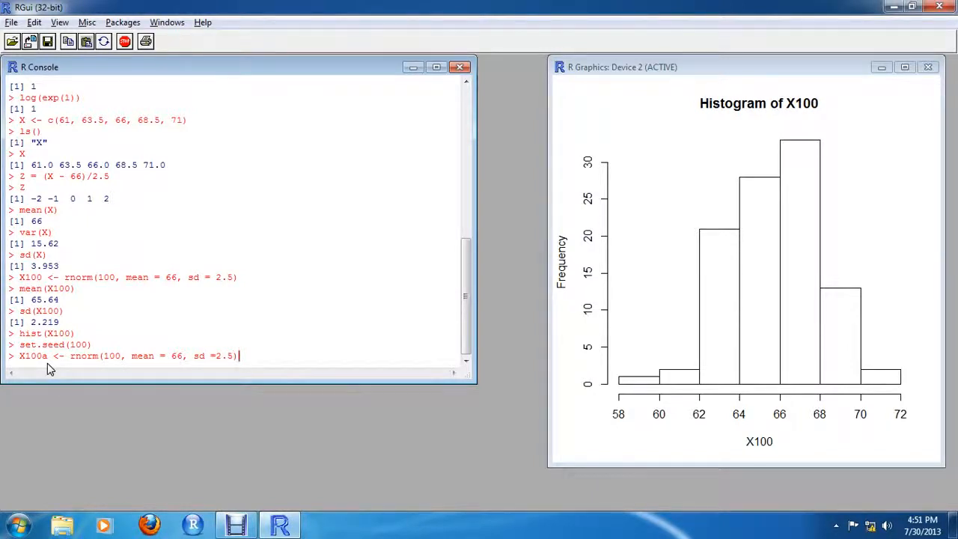
pyautogui.press('Return')
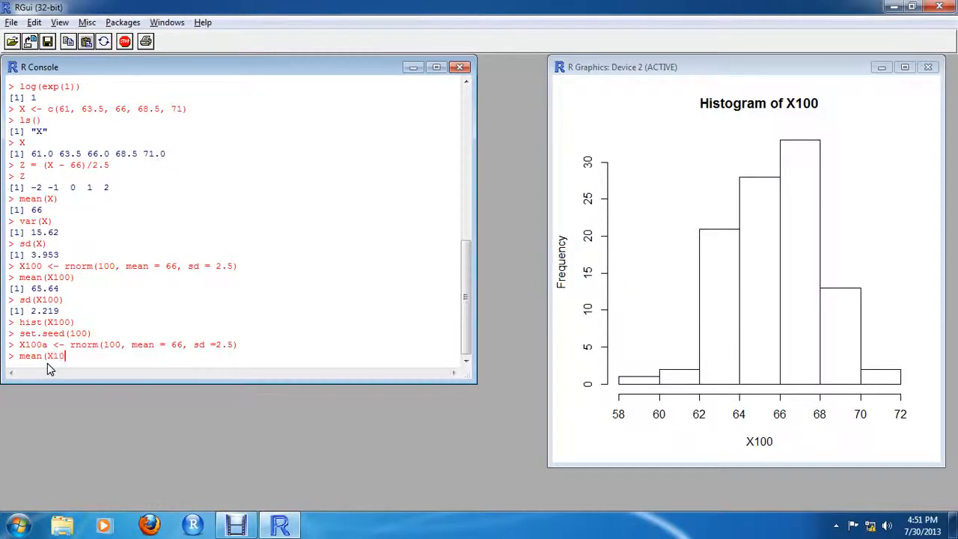
# Calculate the mean and standard deviation of X100a with mean() and sd().
pyautogui.write('mean(X100a)')
pyautogui.press('Return')
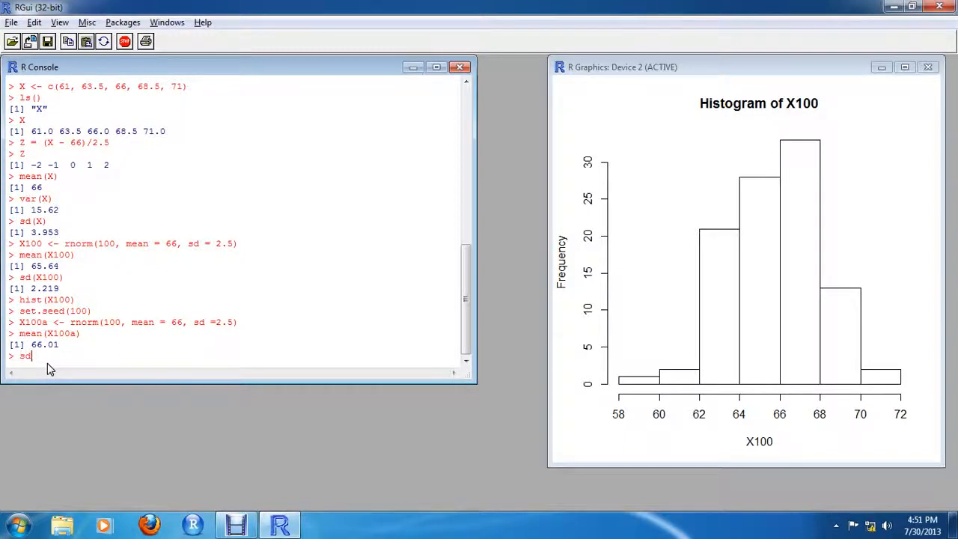
pyautogui.write('sd(X100a')
pyautogui.press('Return')
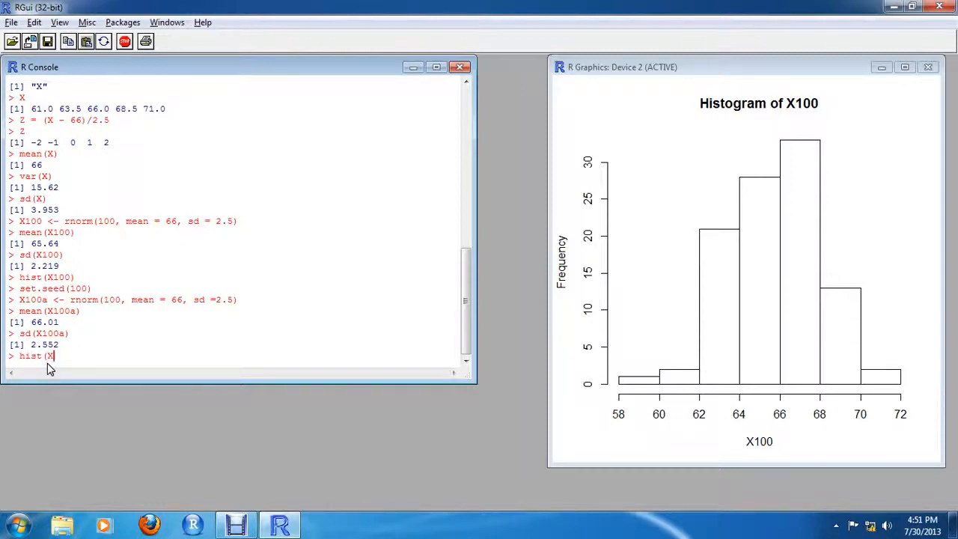
# Plot a histogram of X100a with hist() and compute its default quantiles with quantile().
pyautogui.write(')')
pyautogui.press('Return')
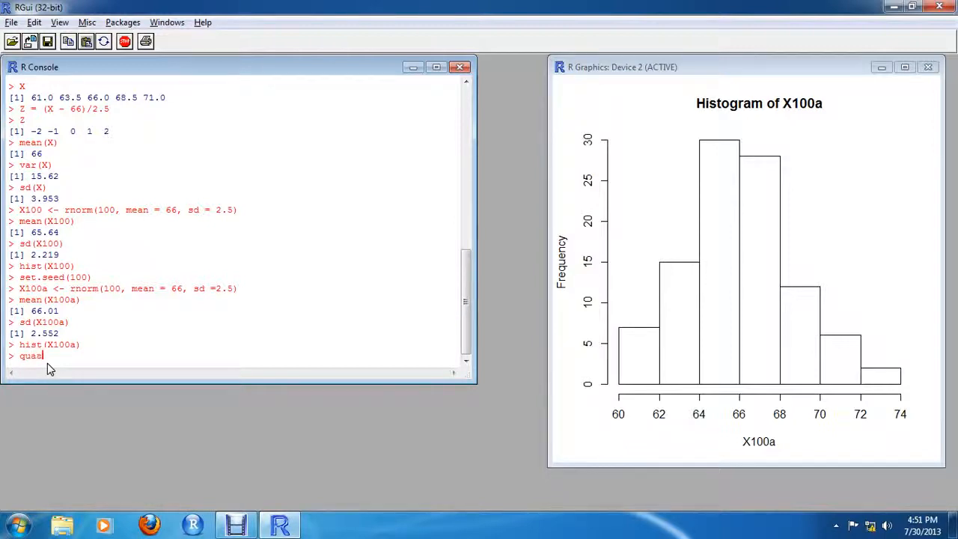
pyautogui.write('le(X100a)')
pyautogui.press('Return')
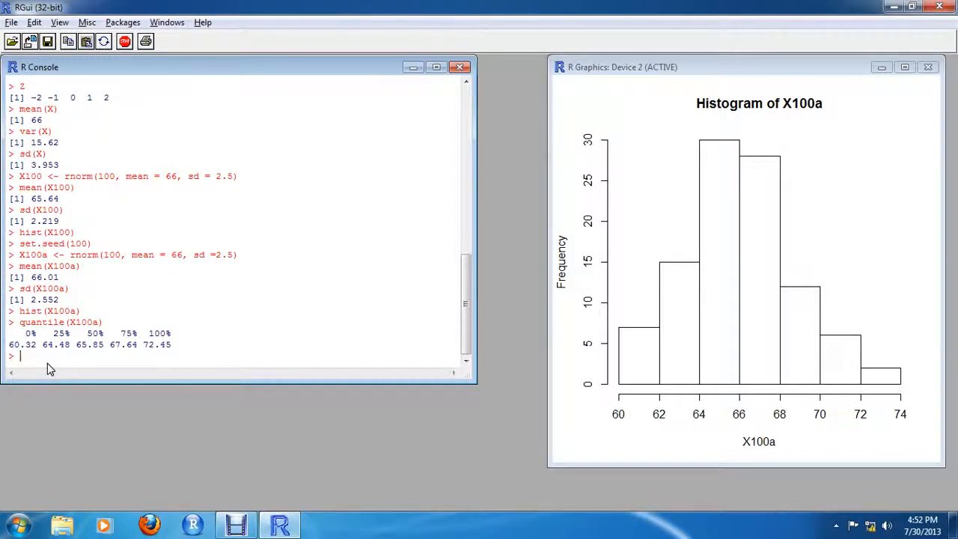
# Set the random seed to 666 and store 20000 normal draws with mean = 0 and sd = 1 in zdraw.
pyautogui.write('set.seed(666)')
pyautogui.press('Return')
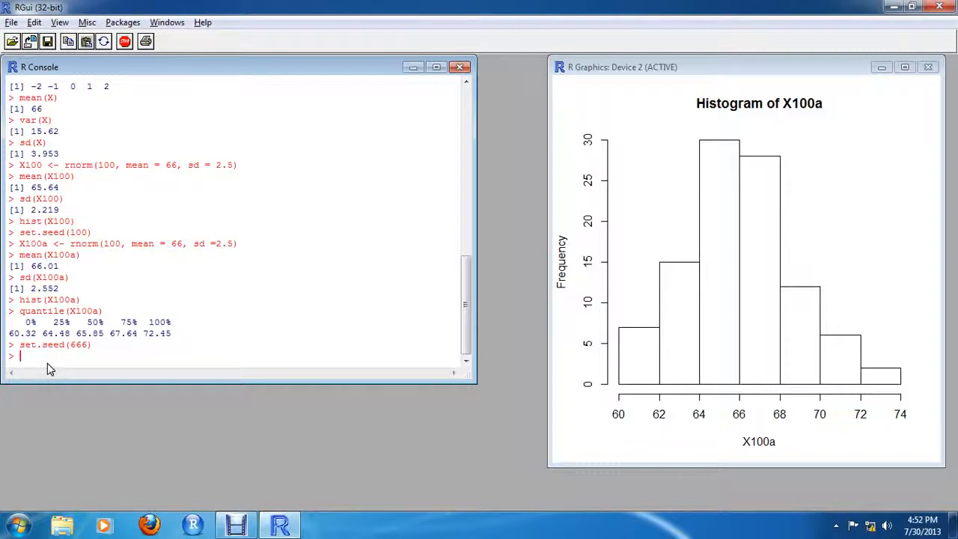
pyautogui.write('zdrs')
pyautogui.write('w')
pyautogui.write(' <- ')
pyautogui.write('rnorm')
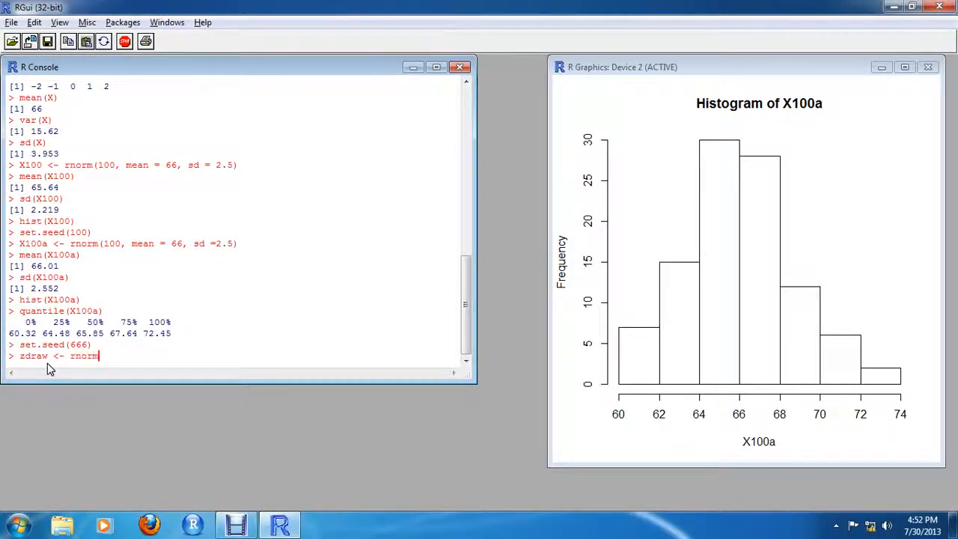
pyautogui.write('(20000, mean = 0, sd = ')
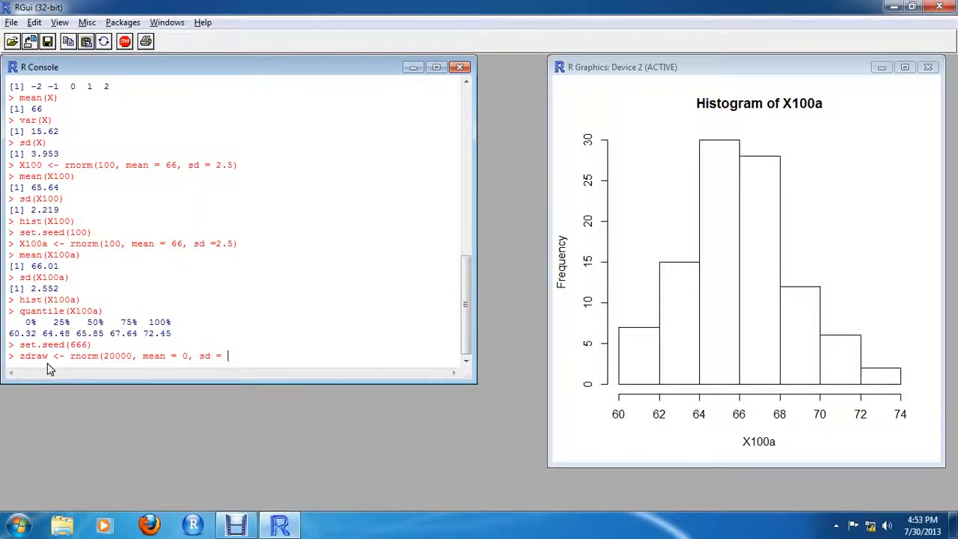
pyautogui.write('1)')
pyautogui.press('Return')
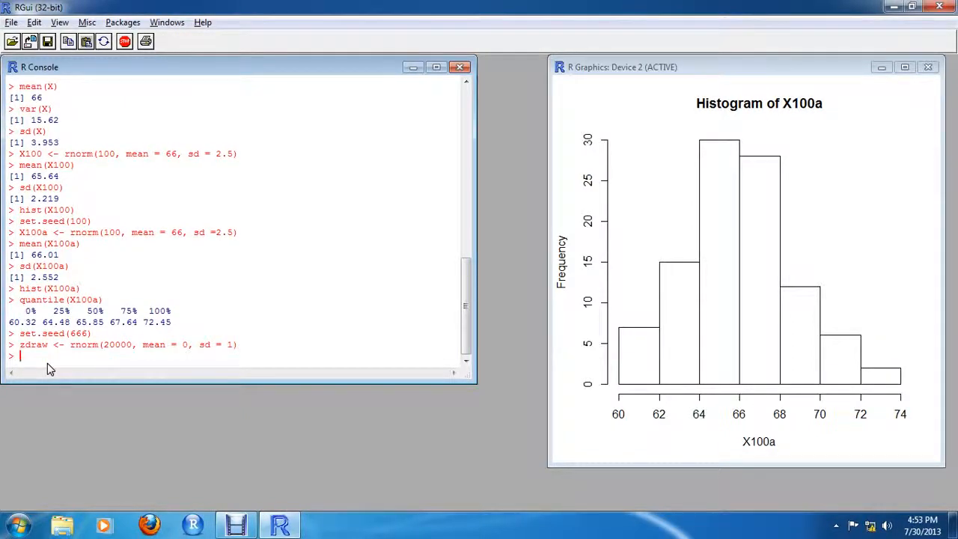
# Calculate the mean of zdraw and its quantiles at probabilities 0.01, 0.05, 0.95 and 0.99.
pyautogui.write('mean(zdraw)')
pyautogui.press('Return')
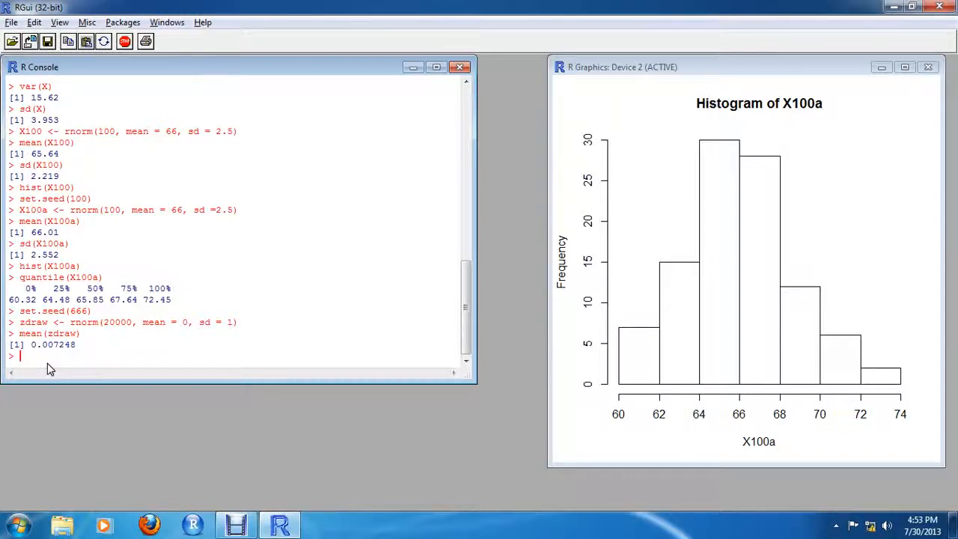
pyautogui.write('quantile(zdraw, prob ')
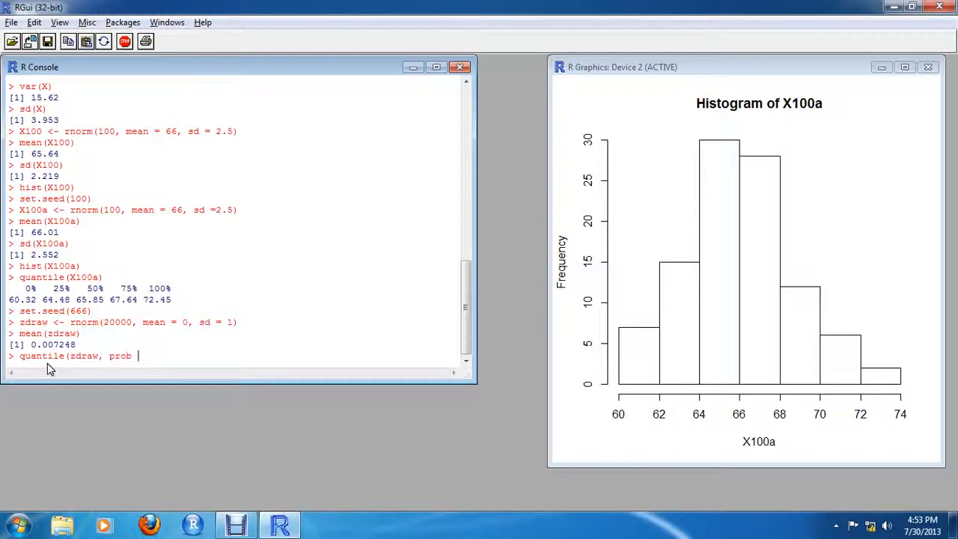
pyautogui.write('= c(')
pyautogui.write('0.01, 0.05, 0.95')
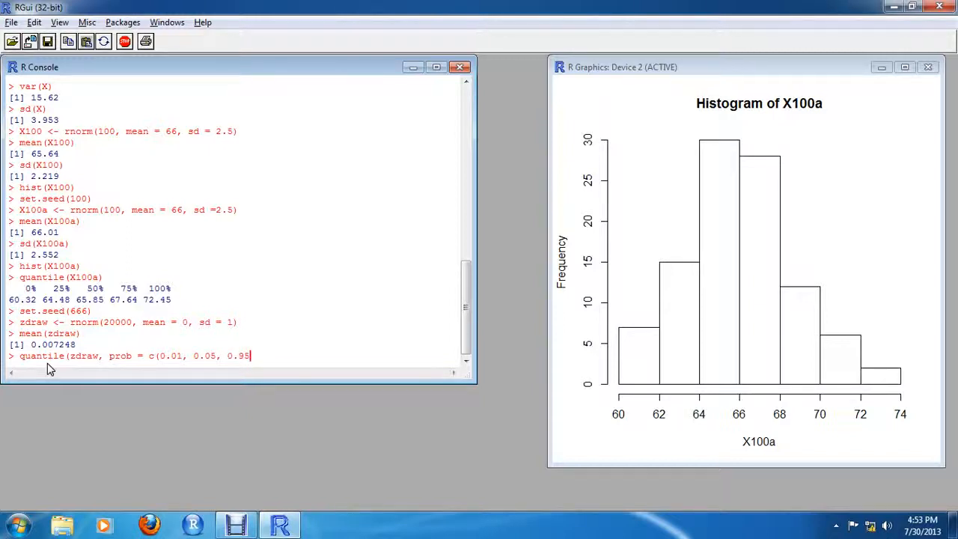
pyautogui.write(', 0.99))')
pyautogui.press('Return')
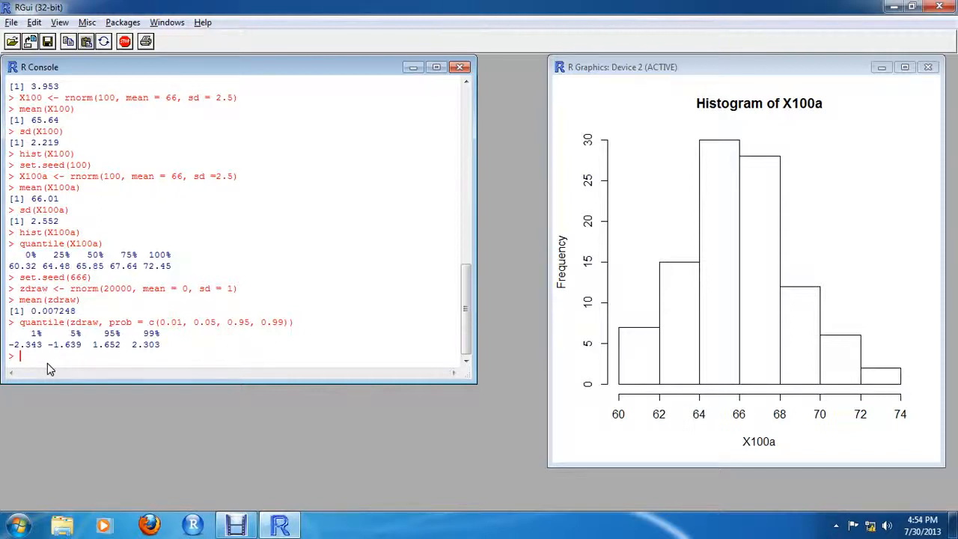
# Plot the estimated density curve of zdraw with plot(density(zdraw)).
pyautogui.write('plot(density(zdraw))')
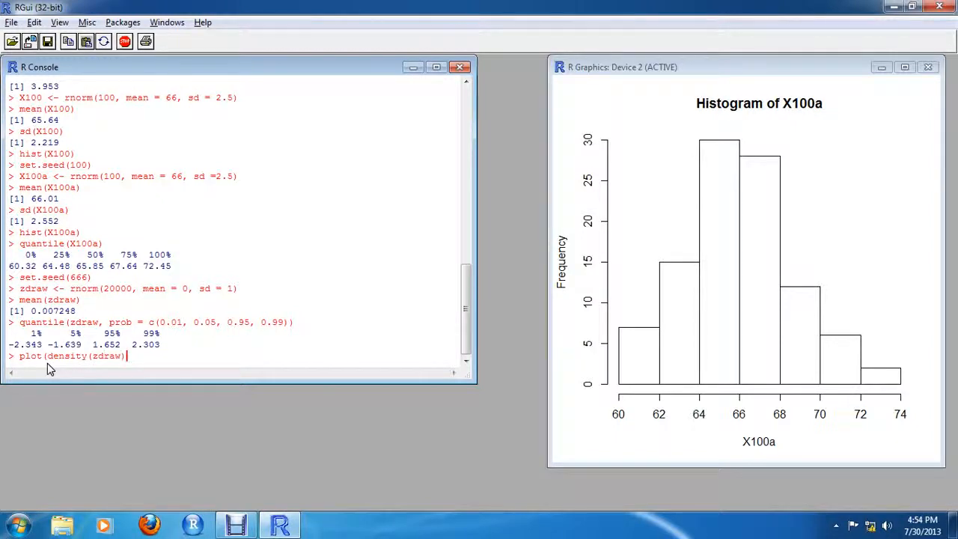
pyautogui.press('Return')
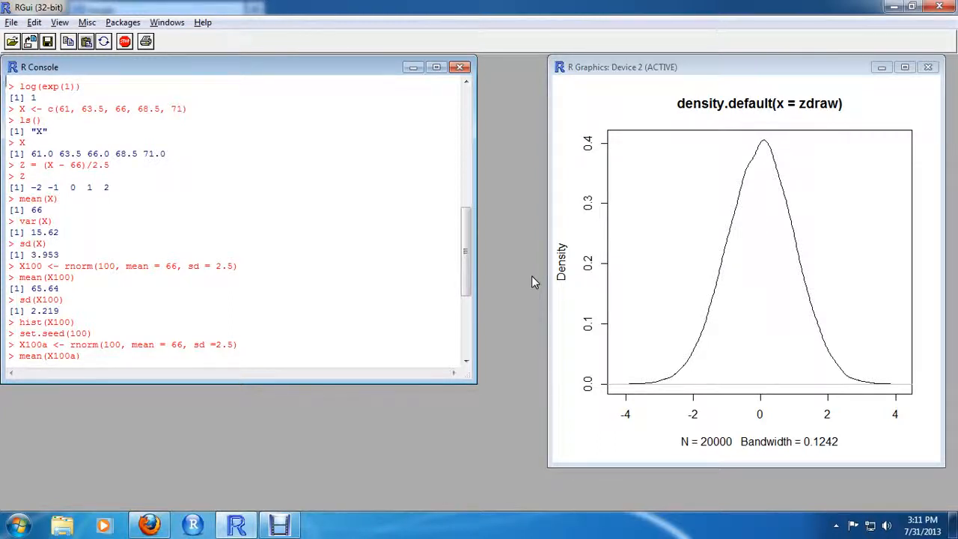
pyautogui.click(150, 525)
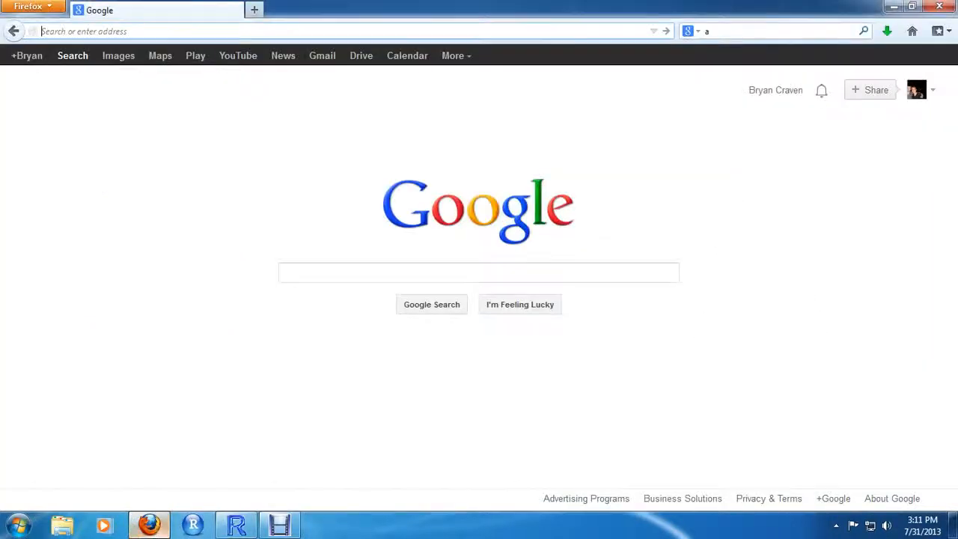
pyautogui.click(245, 32)
pyautogui.write('www.')
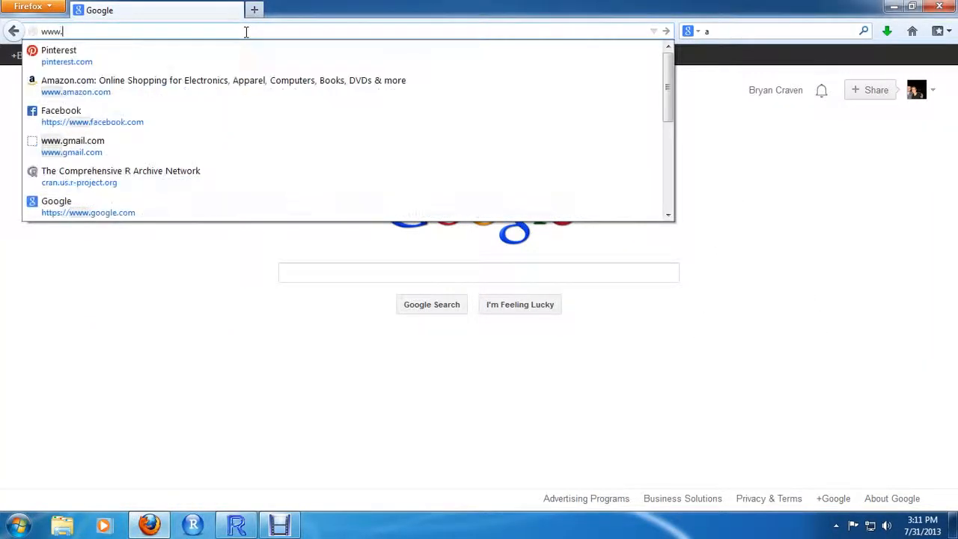
pyautogui.write('pears')
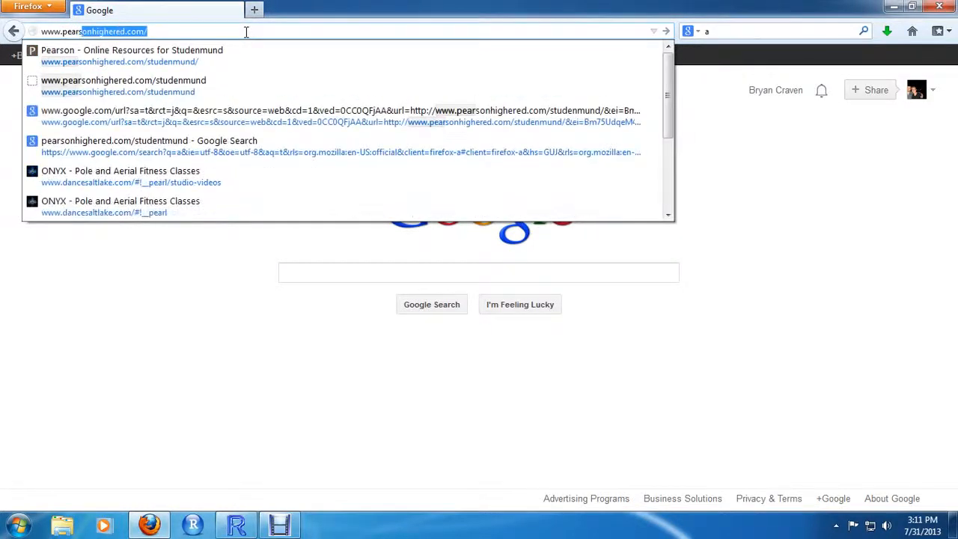
pyautogui.write('onhighered.com/')
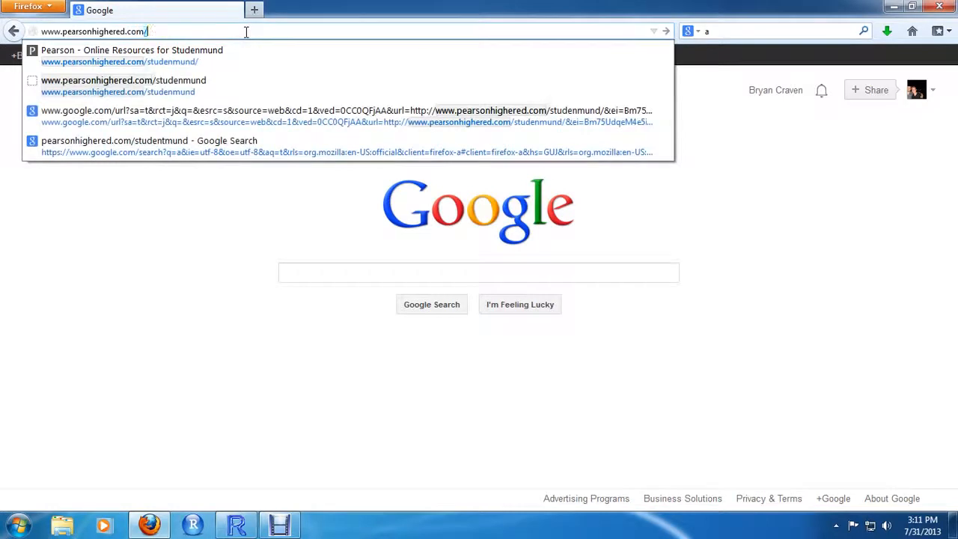
pyautogui.write('studenmund')
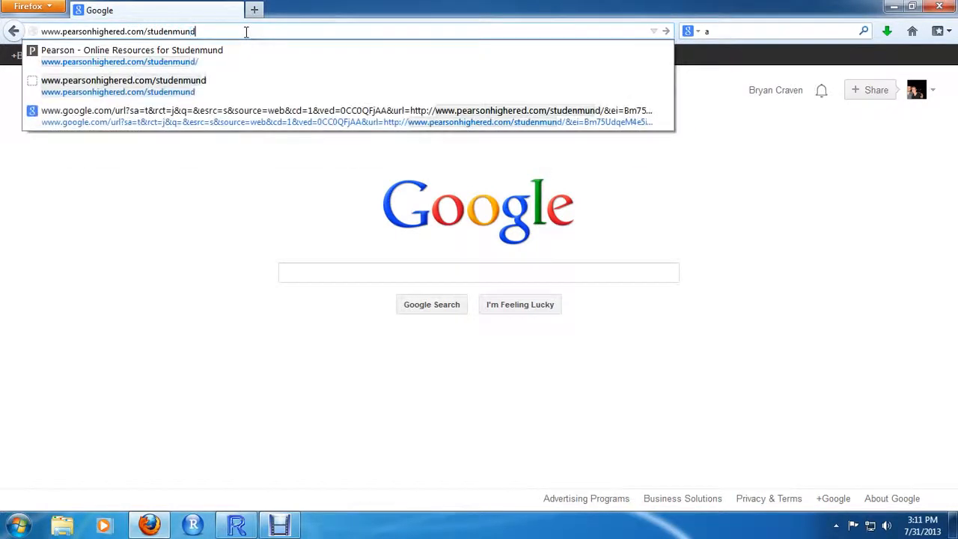
pyautogui.press('Return')
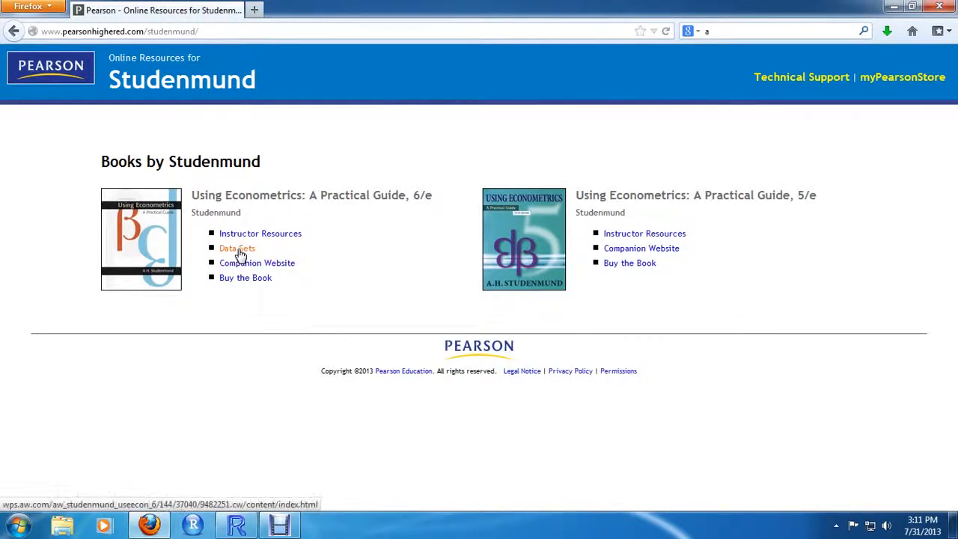
# From the 6/e data sets, get the Chapter 17 Excel file STATS17.xls and open it in Microsoft Excel.
pyautogui.click(239, 250)
pyautogui.scroll(-2, 239, 256)
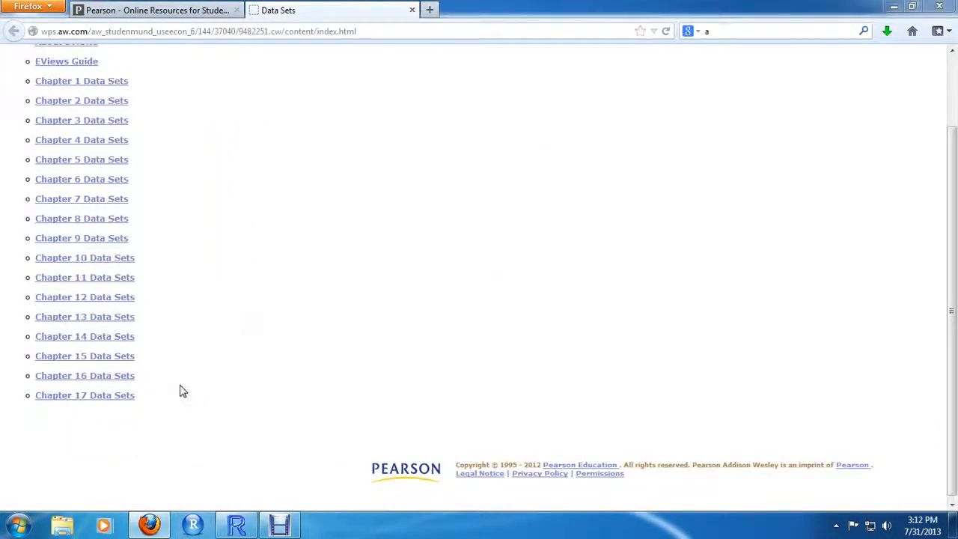
pyautogui.click(117, 398)
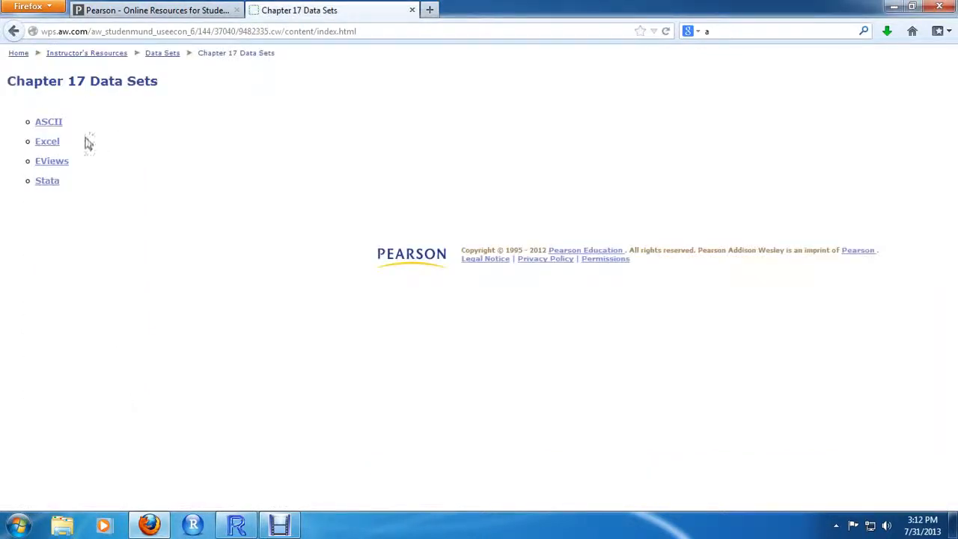
pyautogui.click(46, 142)
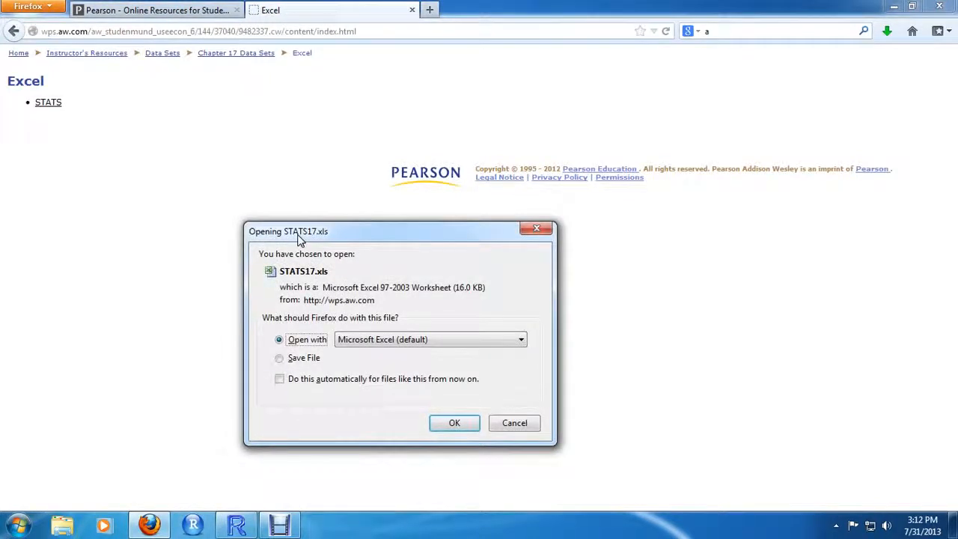
pyautogui.click(470, 425)
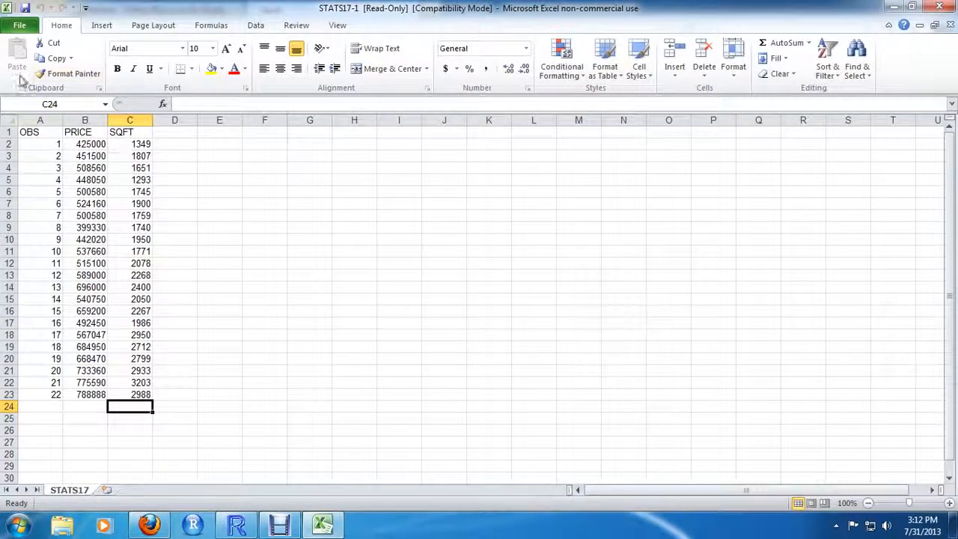
# Start saving a copy of the STATS17-1 workbook in the data folder inside the R folder of the Documents library.
pyautogui.click(19, 27)
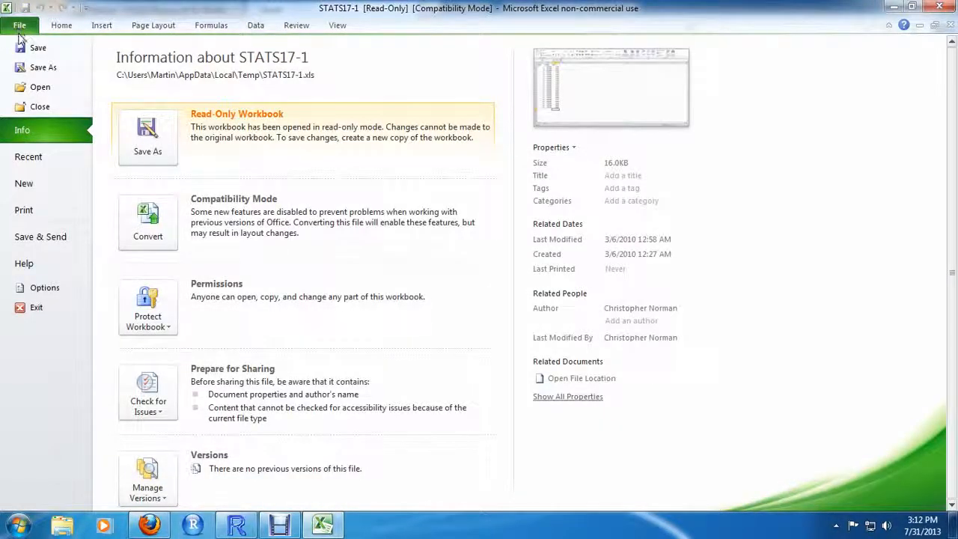
pyautogui.click(39, 67)
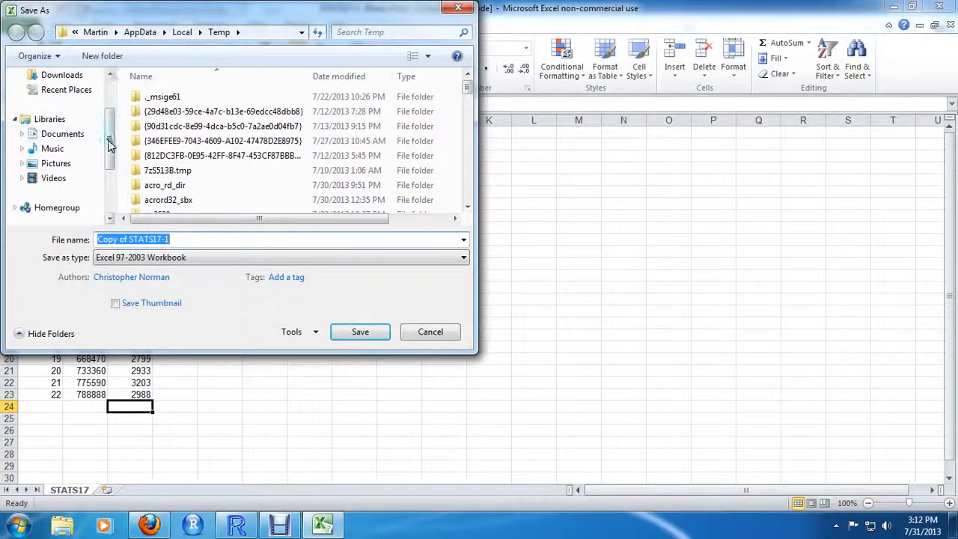
pyautogui.scroll(2, 90, 150)
pyautogui.scroll(-1, 86, 172)
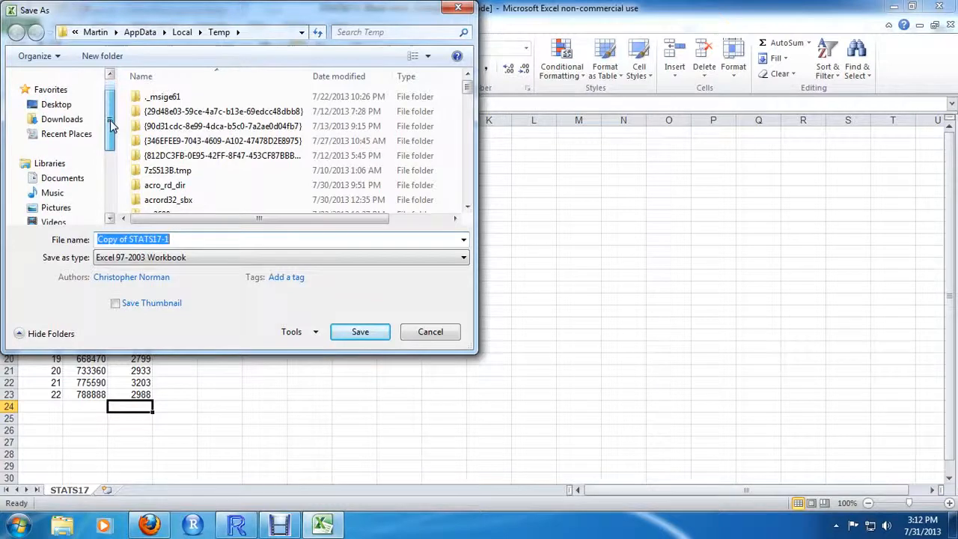
pyautogui.click(85, 183)
pyautogui.click(167, 140)
pyautogui.click(167, 136)
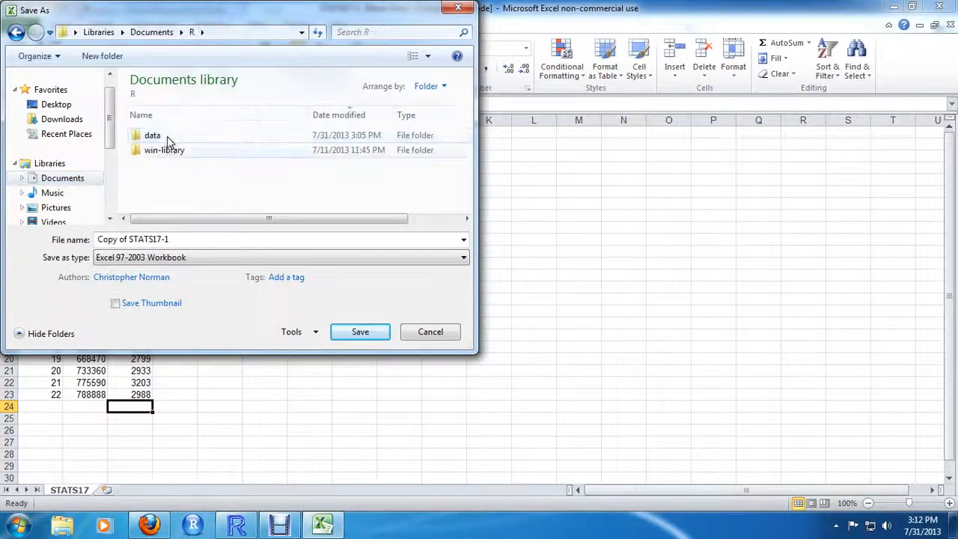
pyautogui.doubleClick(167, 134)
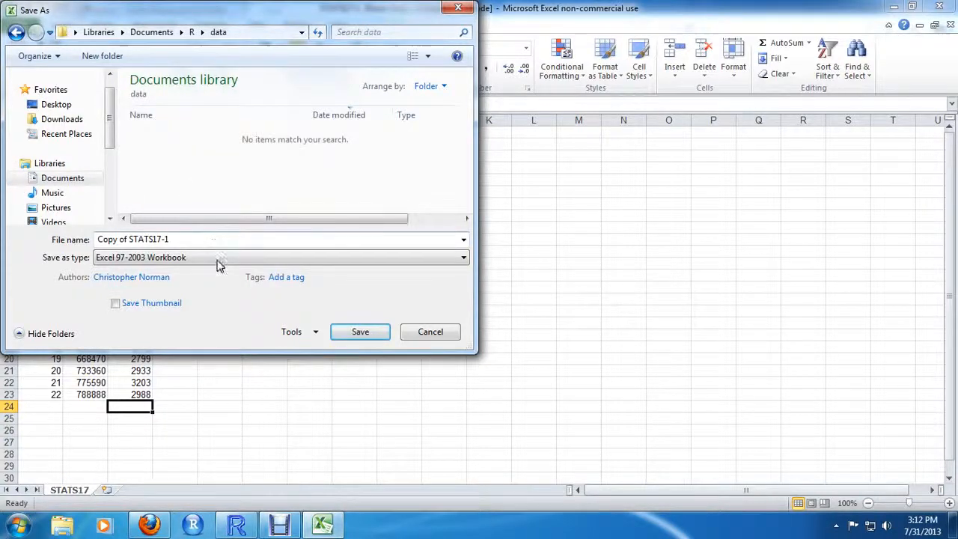
# Save the copy as a CSV (Comma delimited) file named STATS17, keeping the workbook in that format.
pyautogui.click(216, 258)
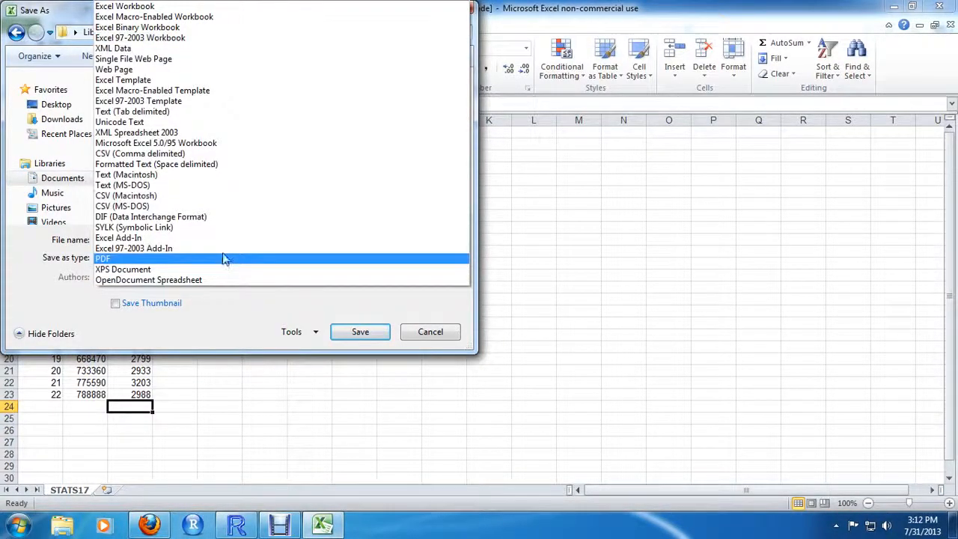
pyautogui.click(209, 153)
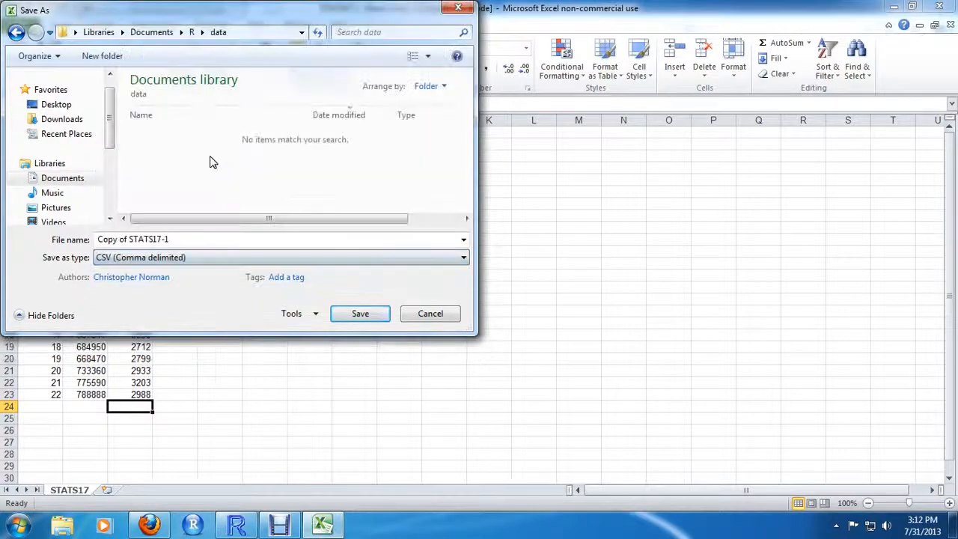
pyautogui.moveTo(199, 239); pyautogui.dragTo(5, 232)
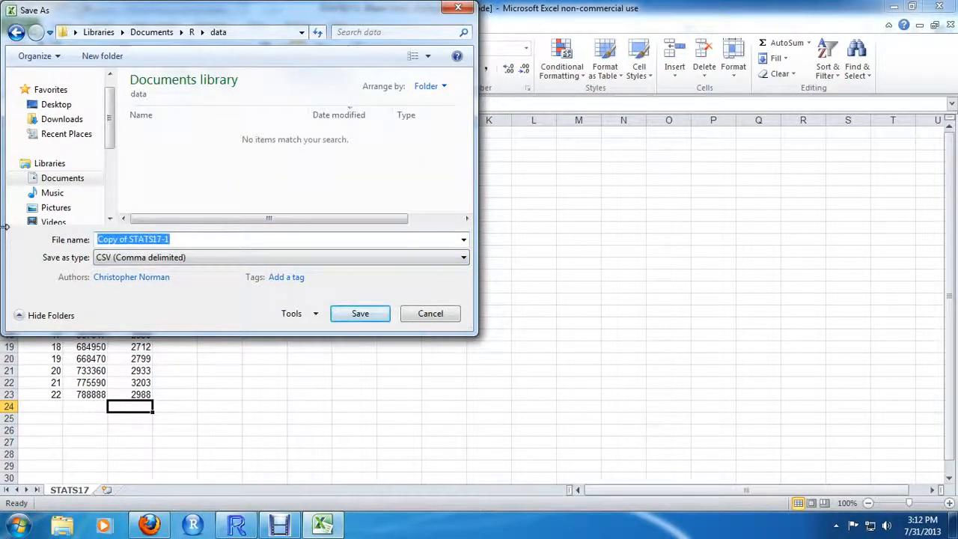
pyautogui.write('STATS')
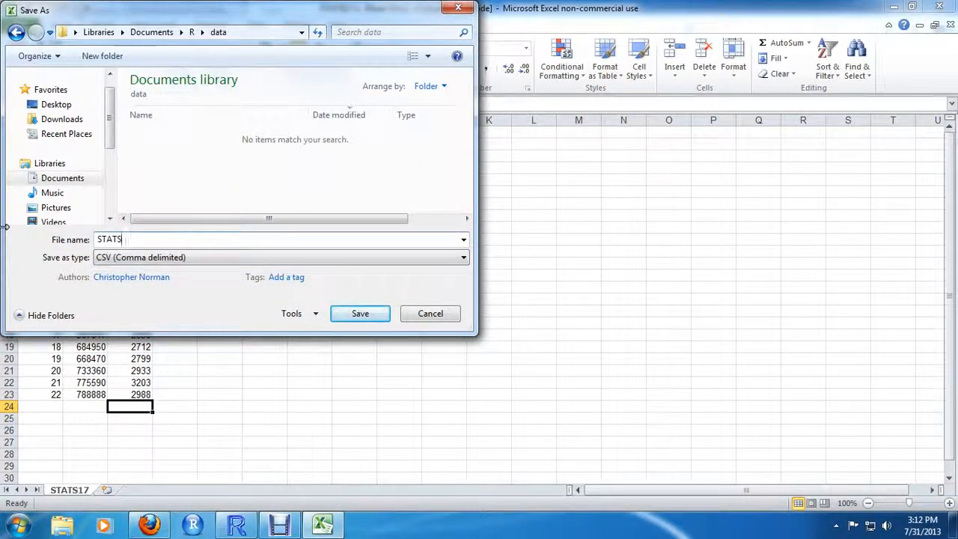
pyautogui.write('17')
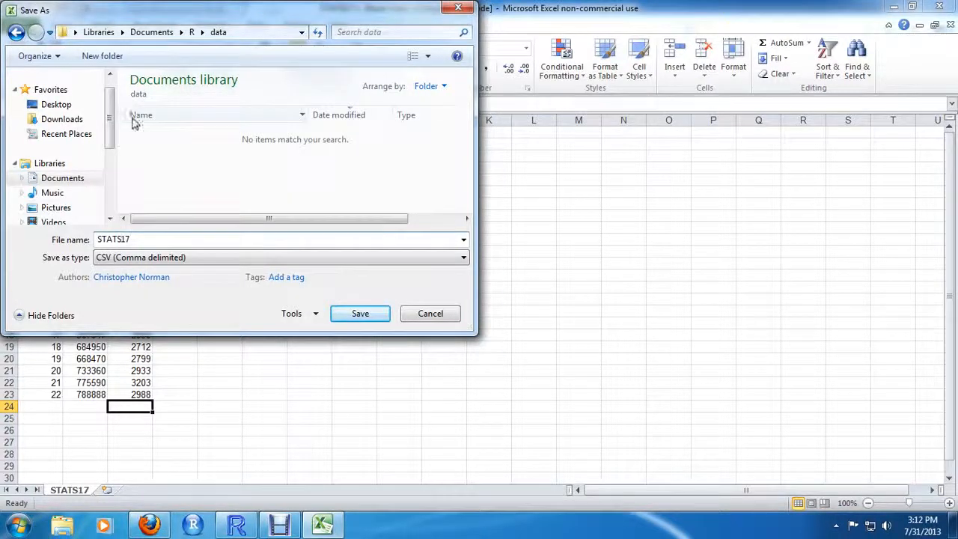
pyautogui.click(383, 315)
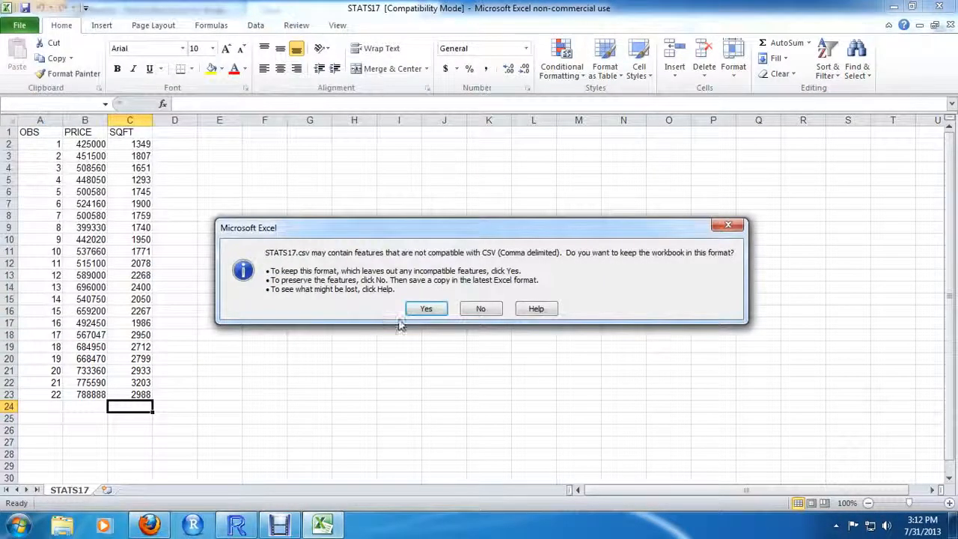
pyautogui.click(437, 309)
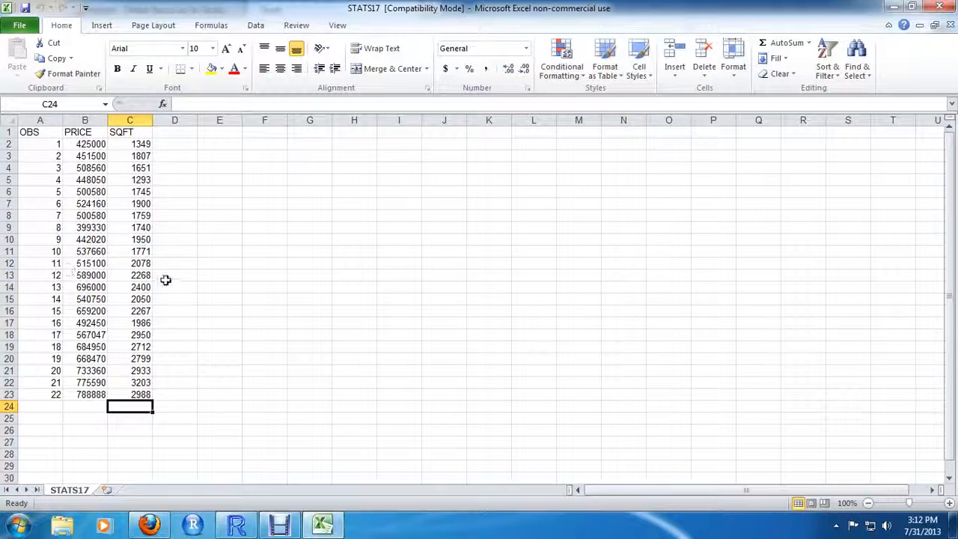
# Close Excel without saving STATS17.csv again.
pyautogui.click(940, 7)
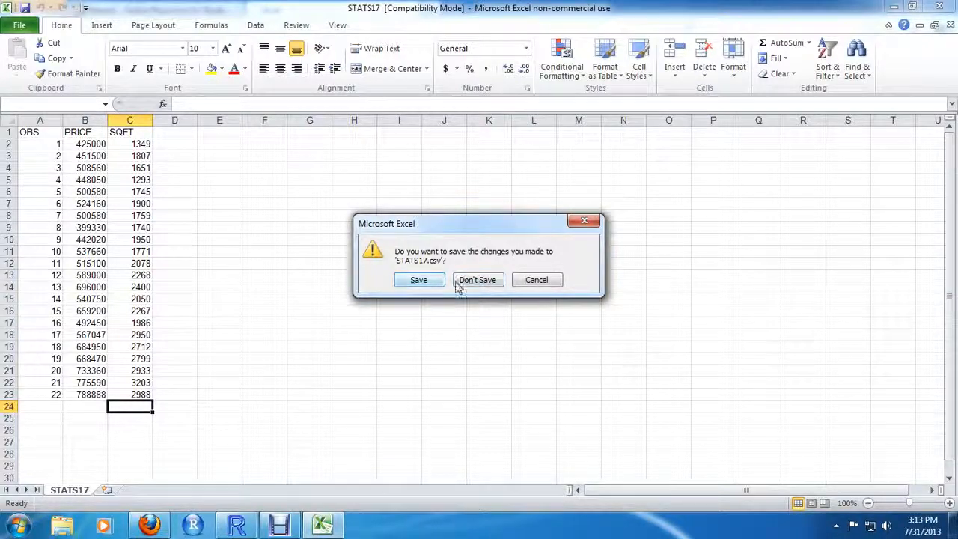
pyautogui.click(419, 281)
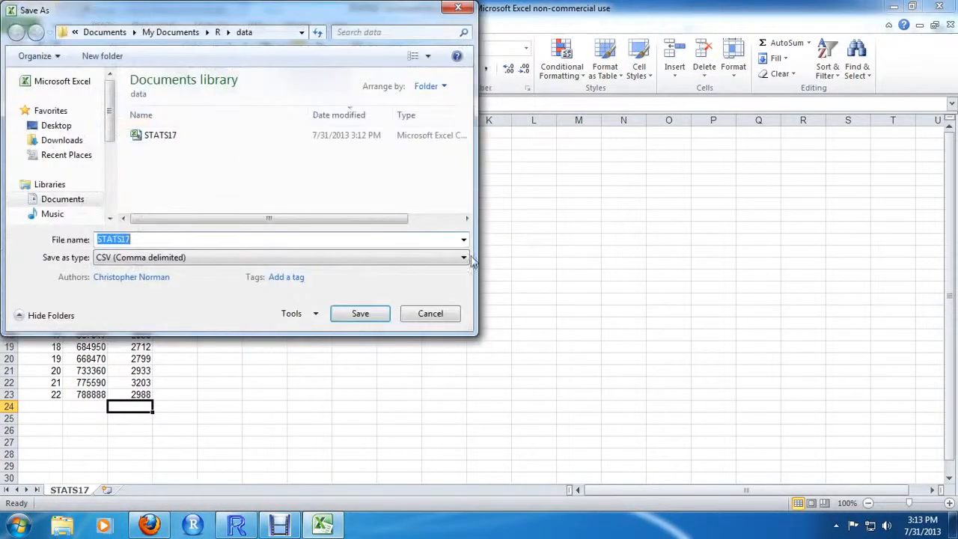
pyautogui.click(438, 312)
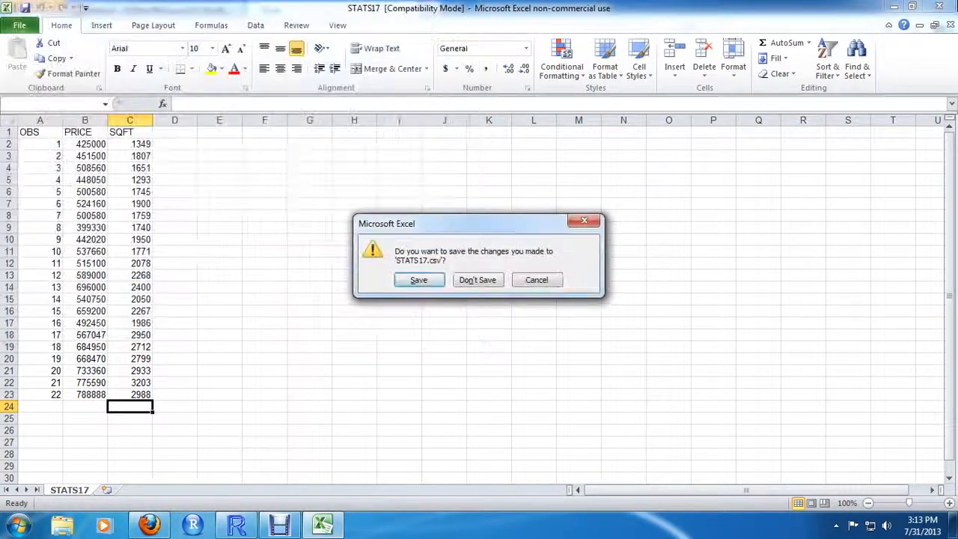
pyautogui.click(491, 282)
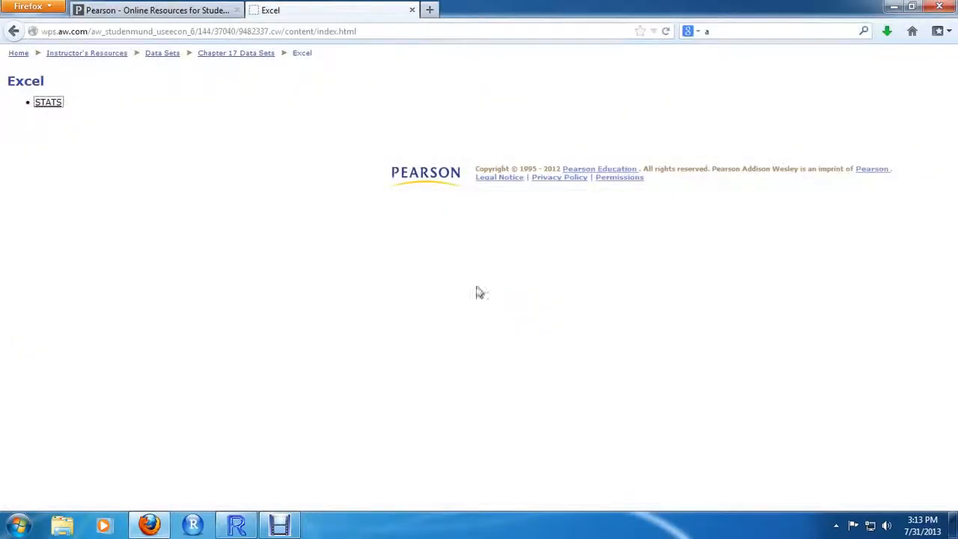
# Minimize Firefox to return to RGui, reposition the R Console window and query the current working directory with getwd().
pyautogui.click(892, 7)
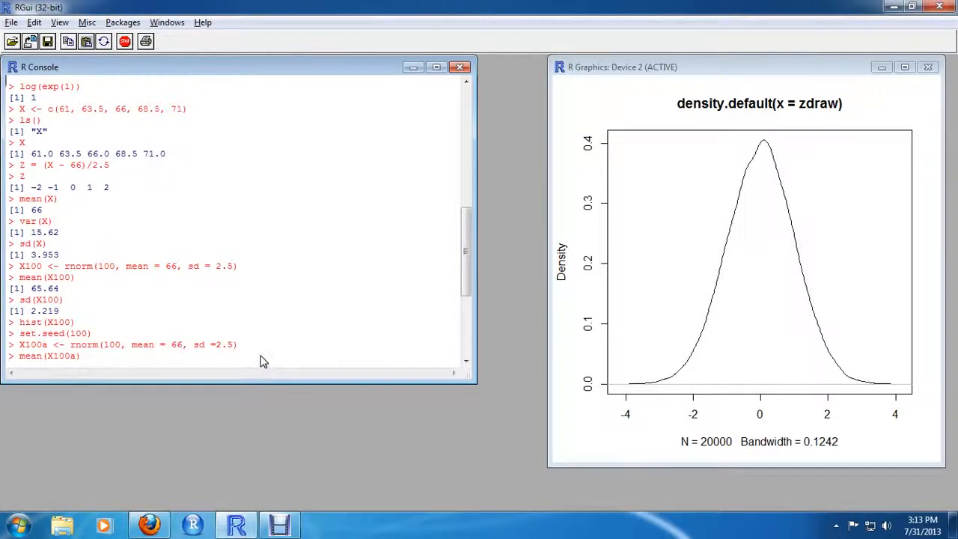
pyautogui.moveTo(247, 73)
pyautogui.mouseDown()
pyautogui.moveTo(282, 71)
pyautogui.moveTo(229, 72)
pyautogui.mouseUp()
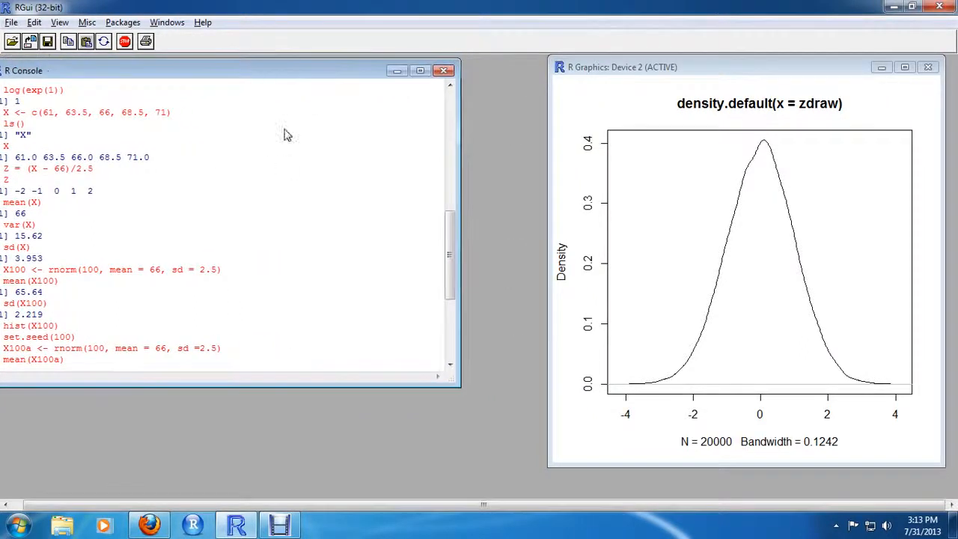
pyautogui.moveTo(325, 63); pyautogui.dragTo(337, 71)
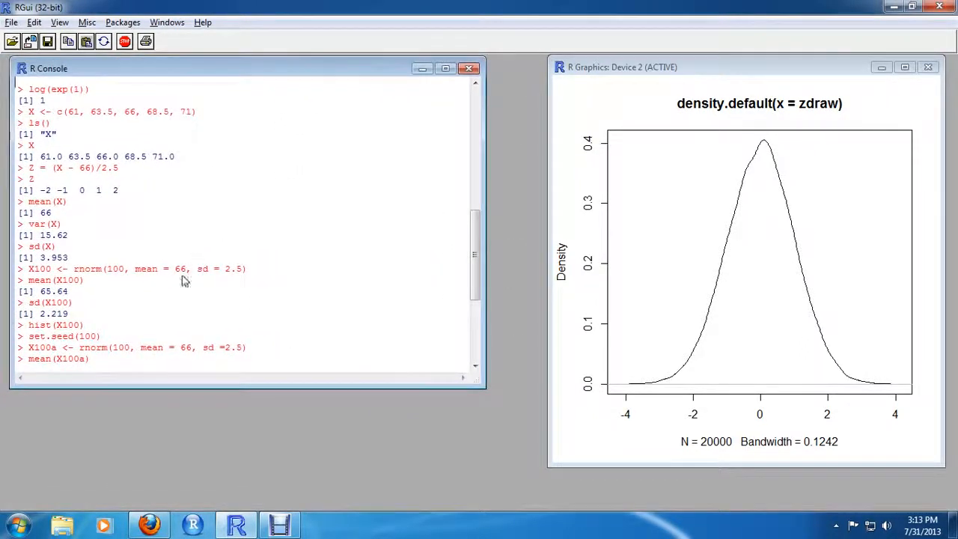
pyautogui.scroll(-5, 131, 370)
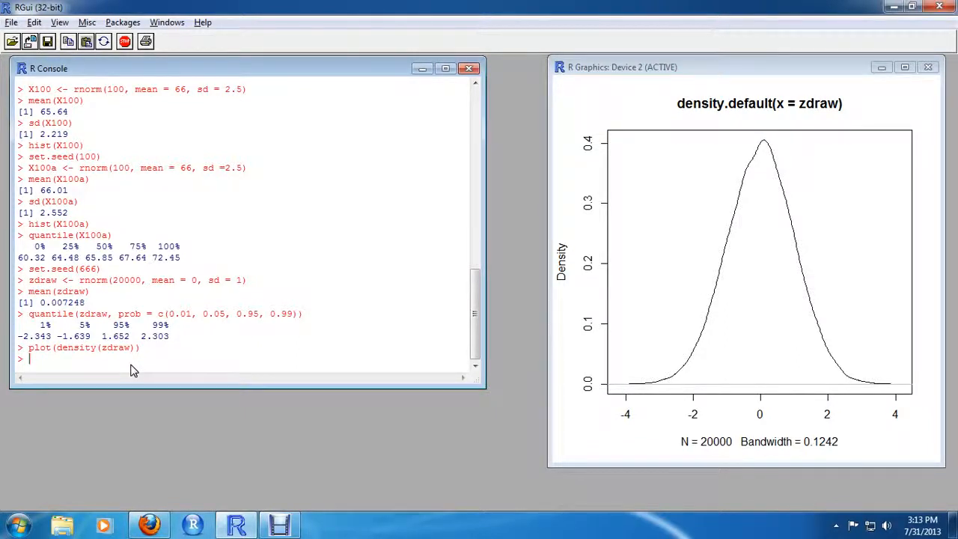
pyautogui.write('getwd()')
pyautogui.press('Return')
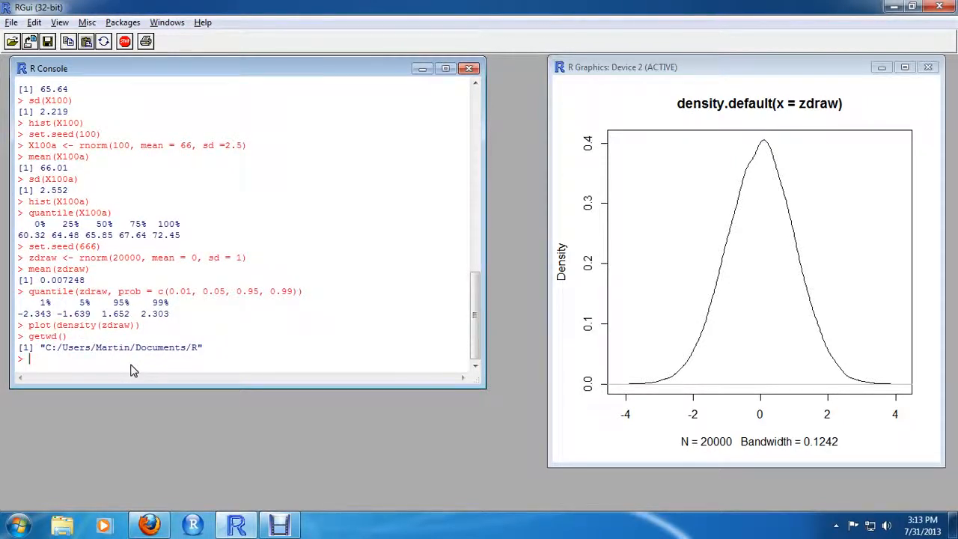
# Set the working directory to the data folder inside Documents/R with setwd() and list its files with dir().
pyautogui.write('setwd("C:/Users/Martin/Documents')
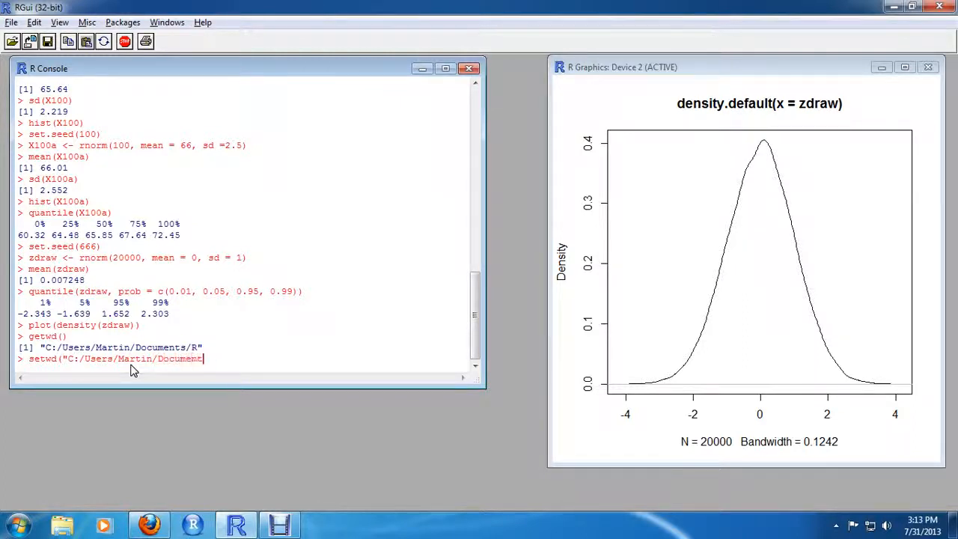
pyautogui.write('/R/data")')
pyautogui.press('Return')
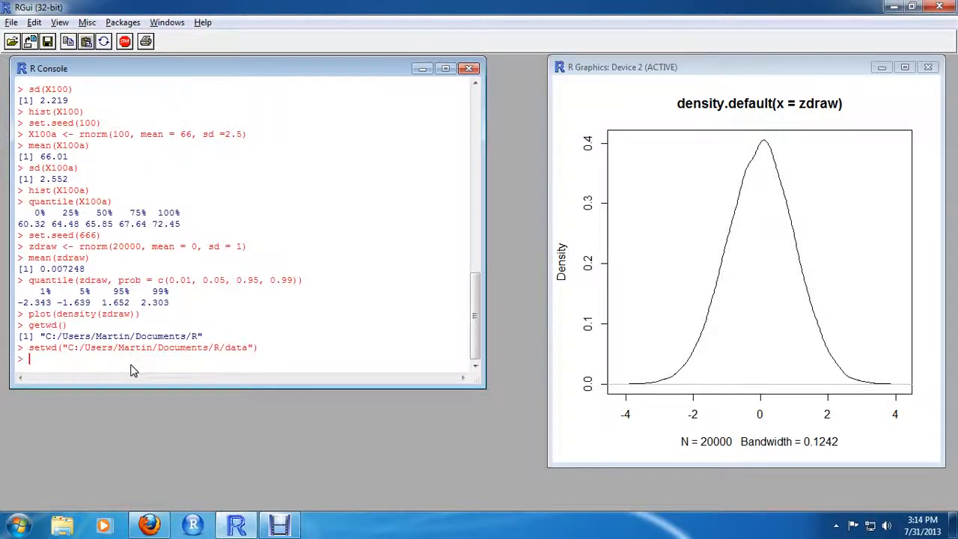
pyautogui.write('dir()')
pyautogui.press('Return')
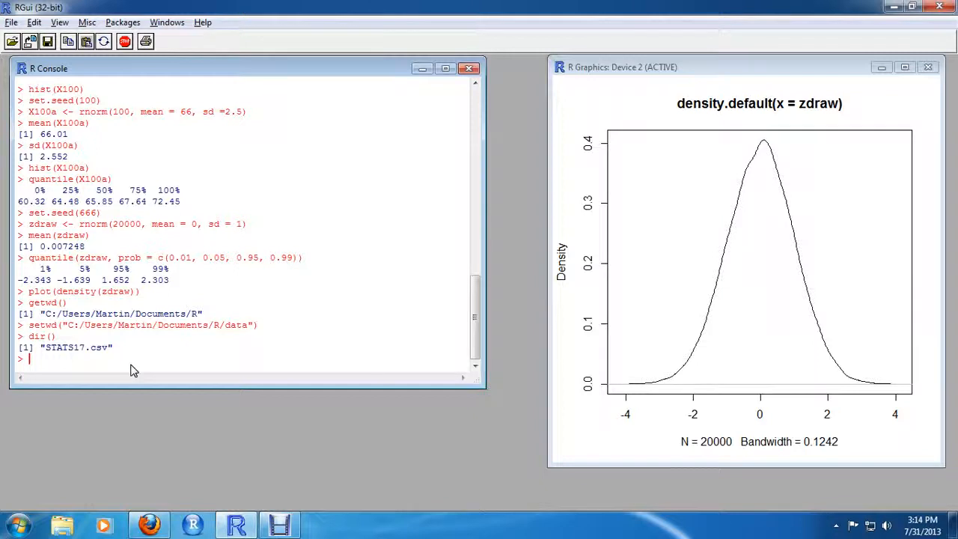
# Read STATS17.csv into data17 using read.csv with header = T, and print the whole data frame.
pyautogui.write('data17 <- read.csv(')
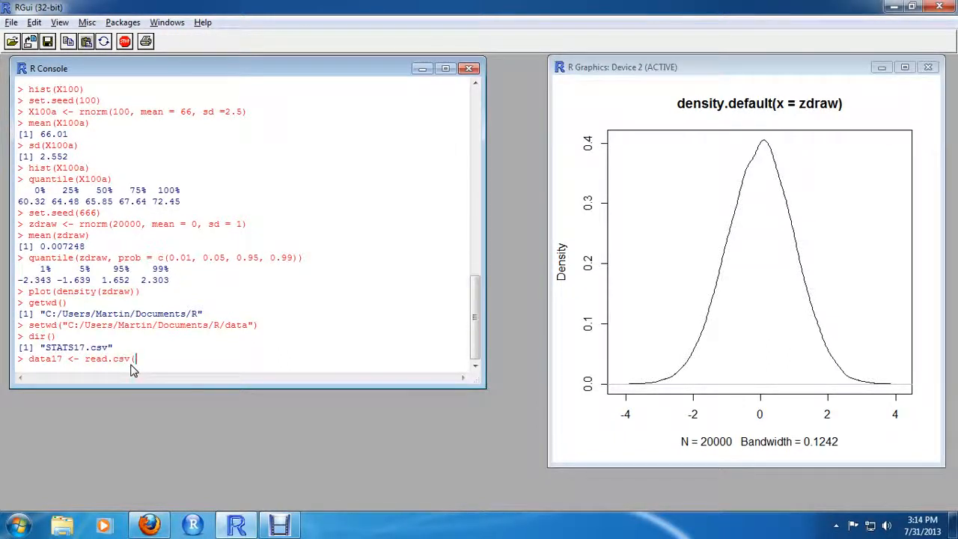
pyautogui.write('"STATS17.csv", header')
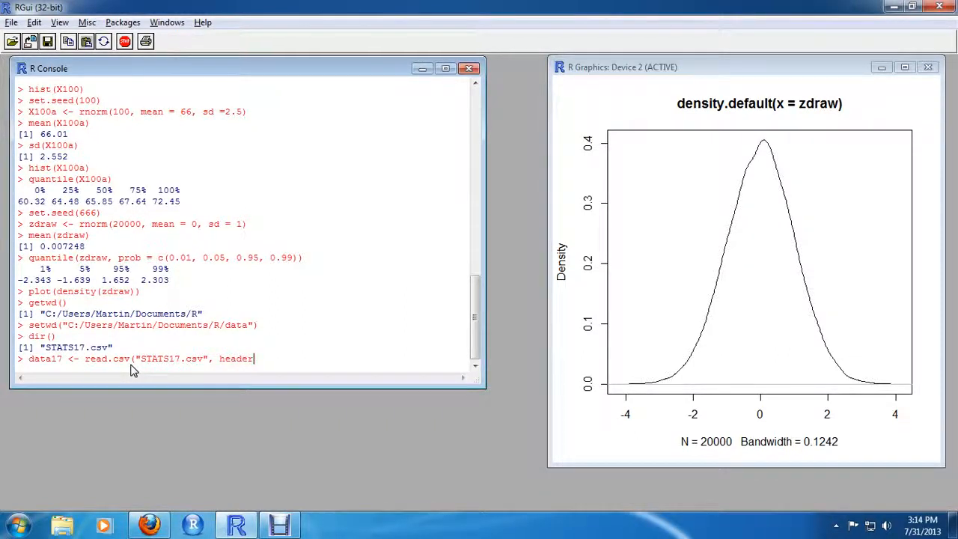
pyautogui.write(' = T)')
pyautogui.press('Return')
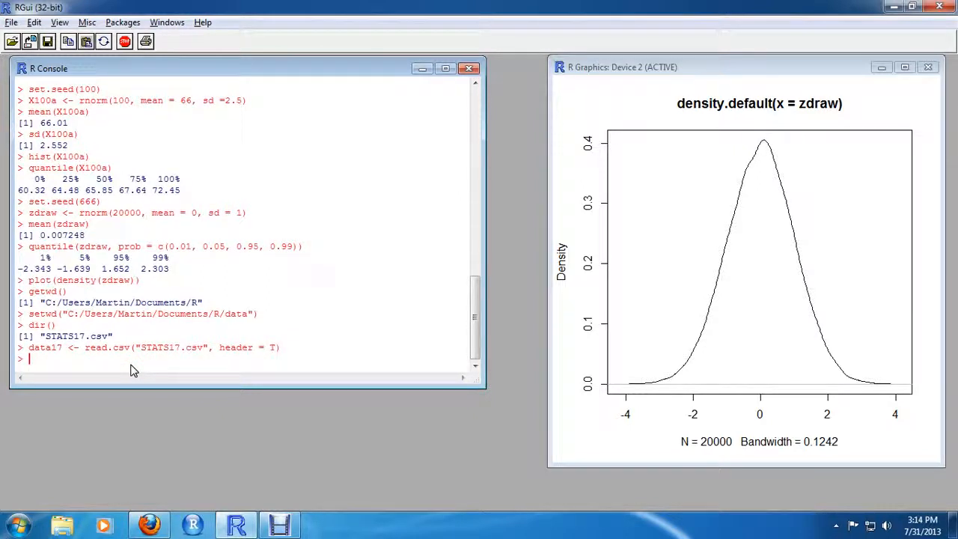
pyautogui.write('data17')
pyautogui.press('Return')
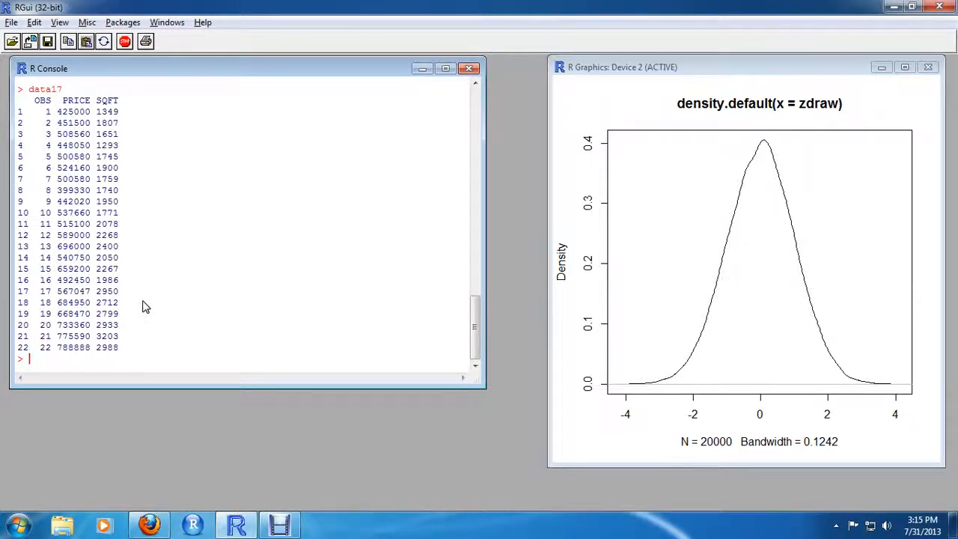
# Show the first and last rows of data17 with head(data17) and tail(data17).
pyautogui.write('head(data17)')
pyautogui.press('Return')
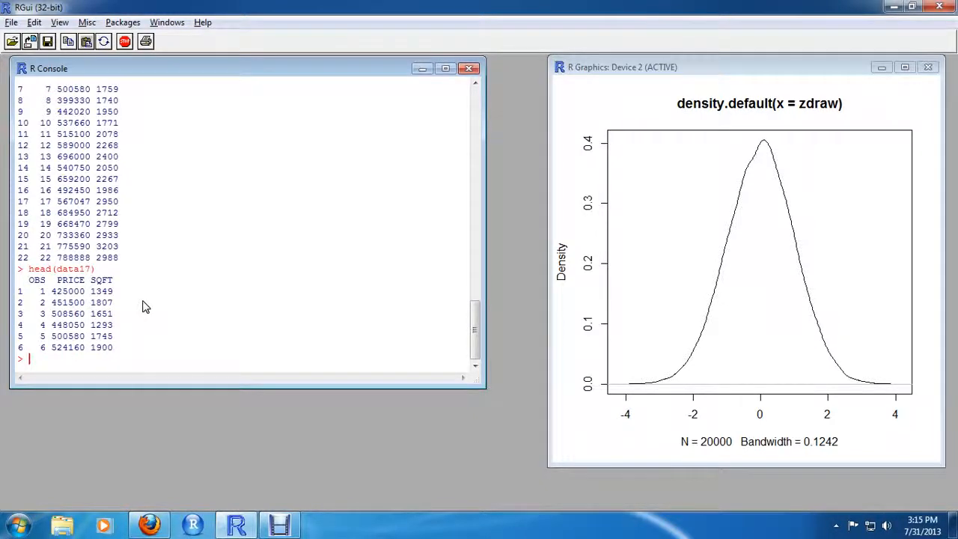
pyautogui.write('tail(data17')
pyautogui.write(')')
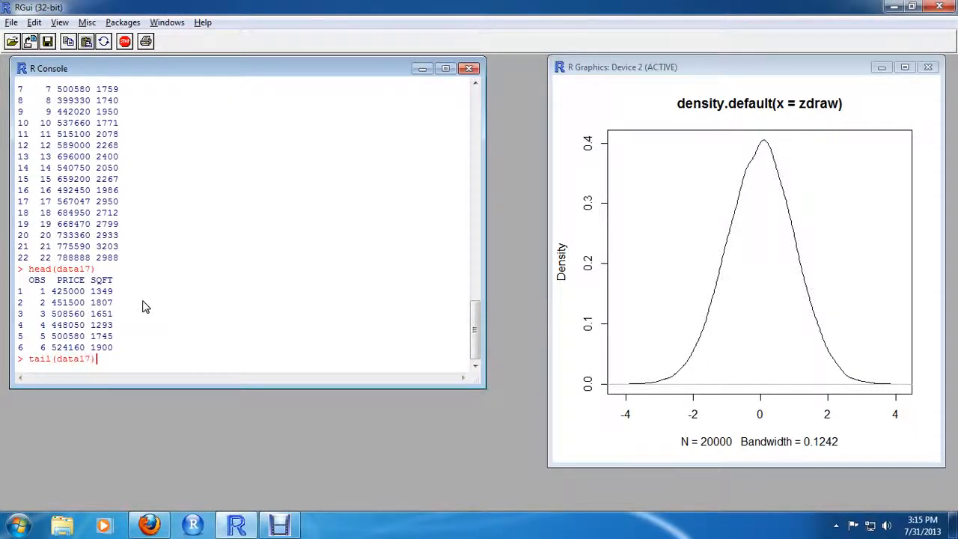
pyautogui.press('Return')
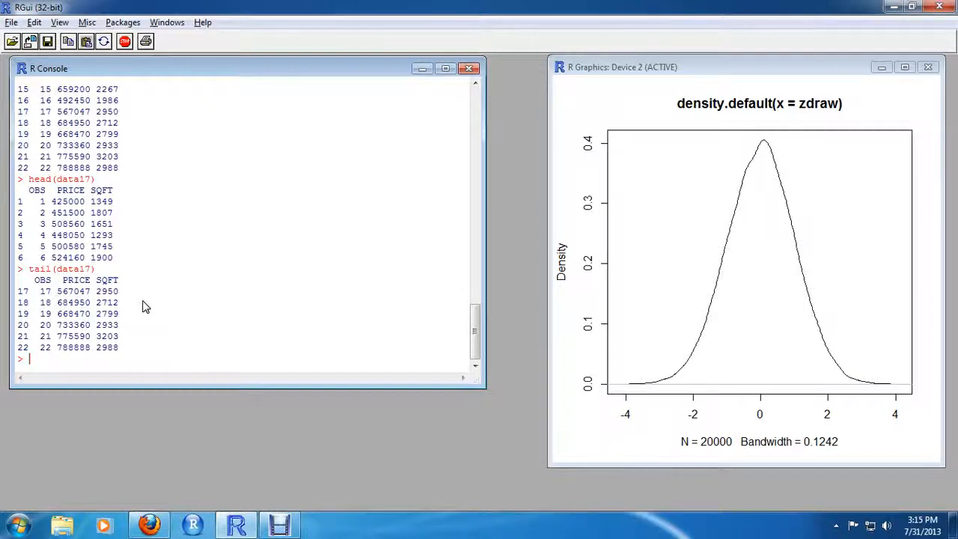
# Look up the PRICE value of row 20 with data17["20", "PRICE"].
pyautogui.write('data17["20')
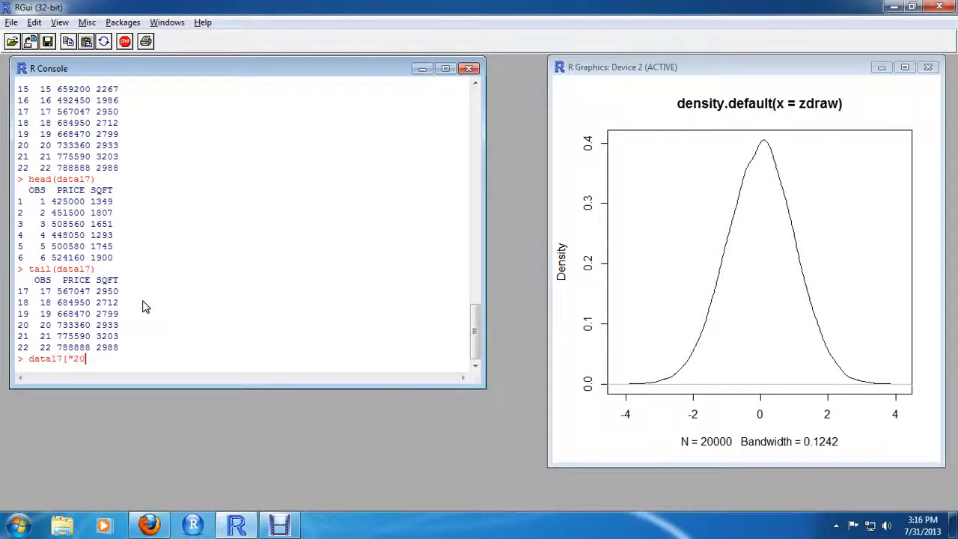
pyautogui.write('", "PRICE")')
pyautogui.press('Return')
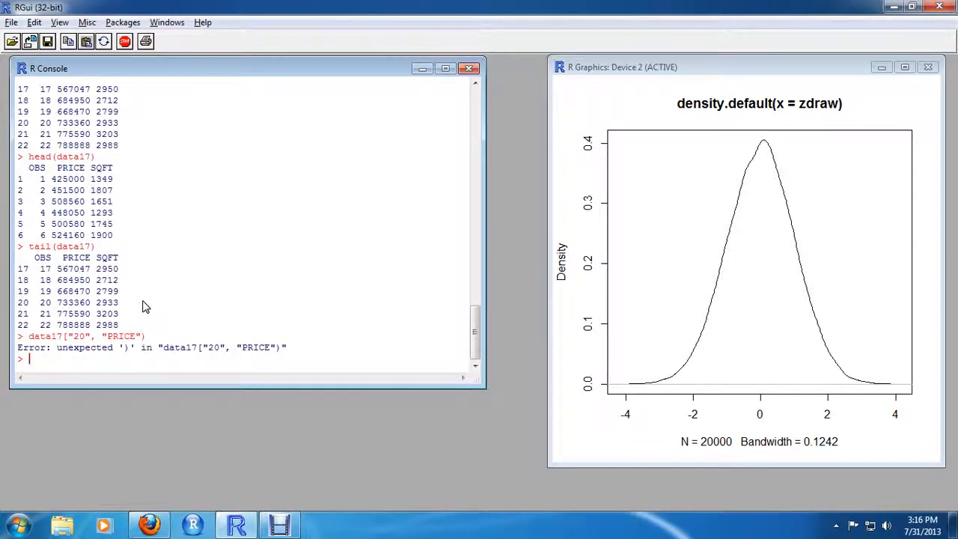
pyautogui.press('Up')
pyautogui.press('BackSpace')
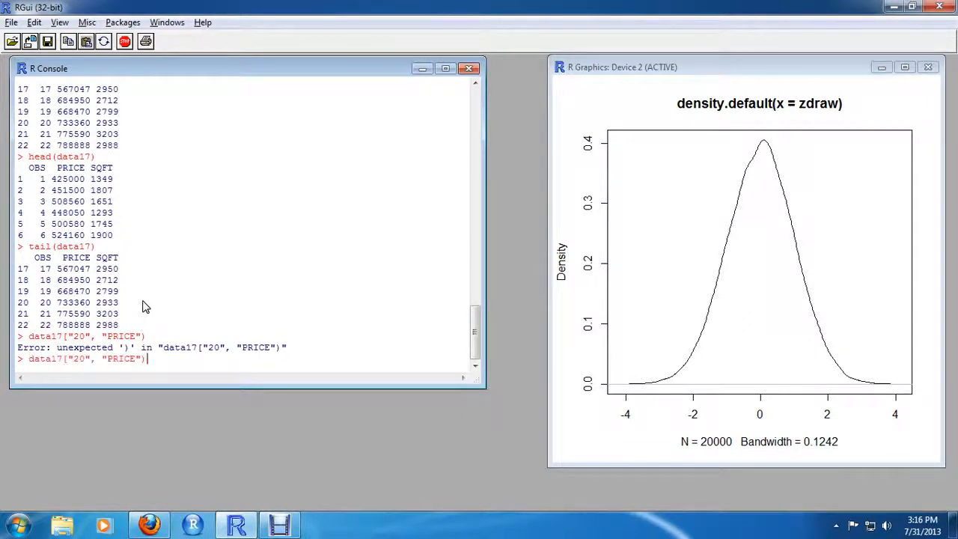
pyautogui.write(']')
pyautogui.press('Return')
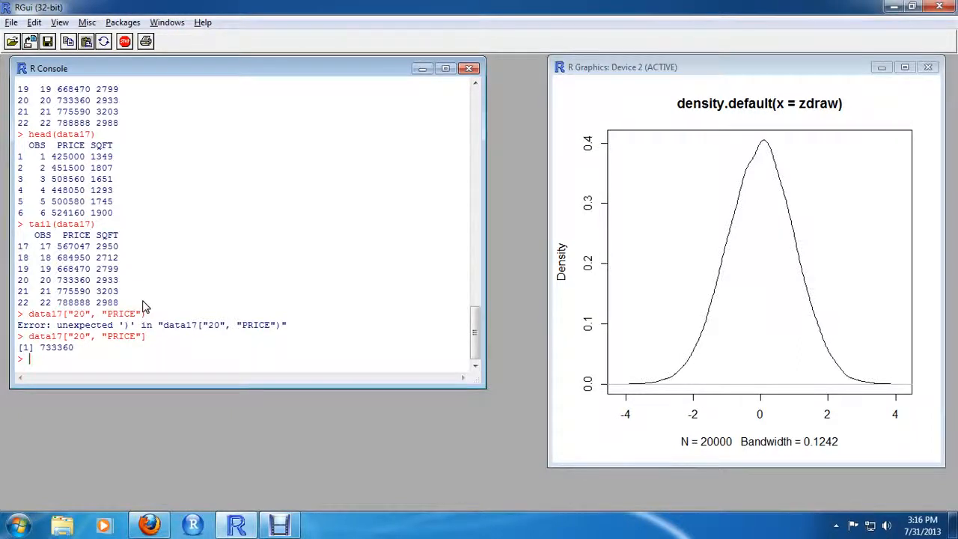
# Look up the 20th PRICE value with the dollar-sign notation data17$PRICE[20].
pyautogui.write('data$PRICE[20]')
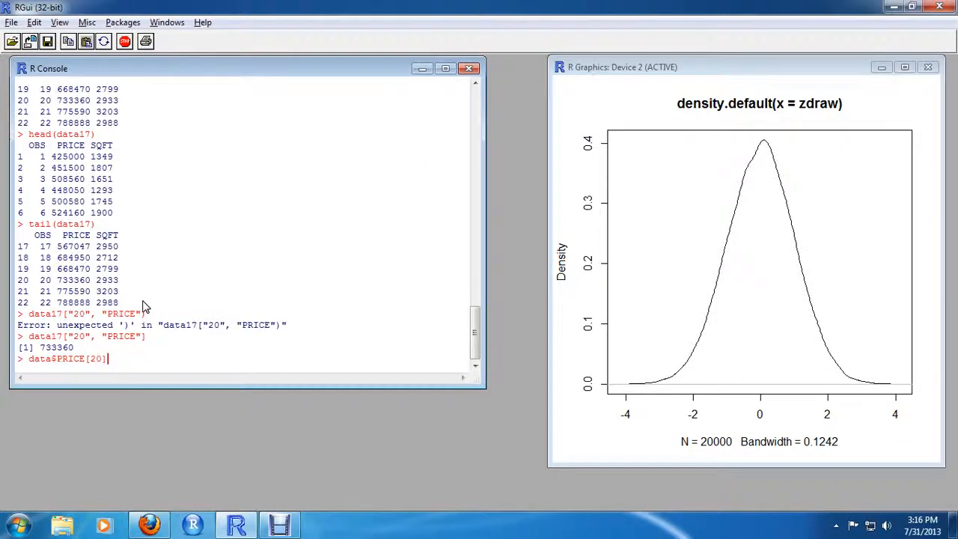
pyautogui.press('Return')
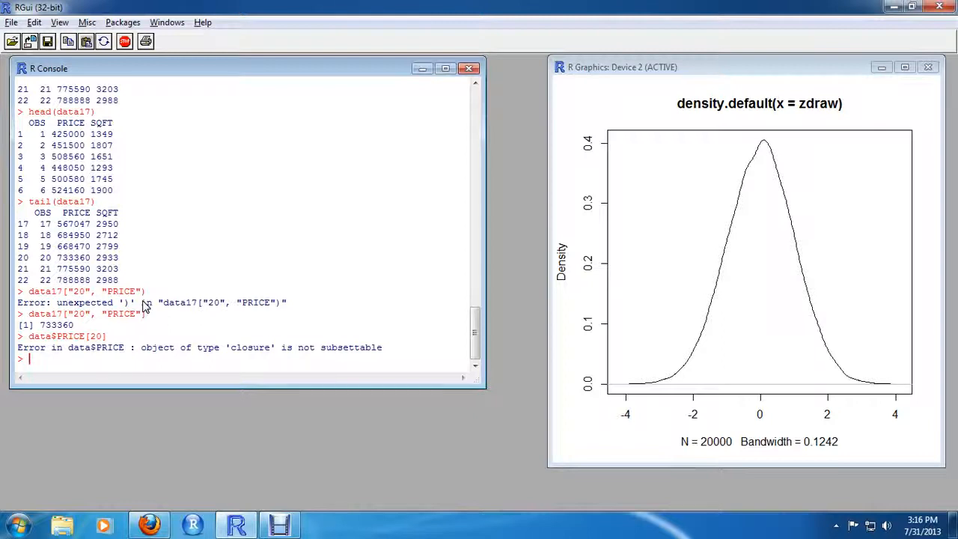
pyautogui.write('data17')
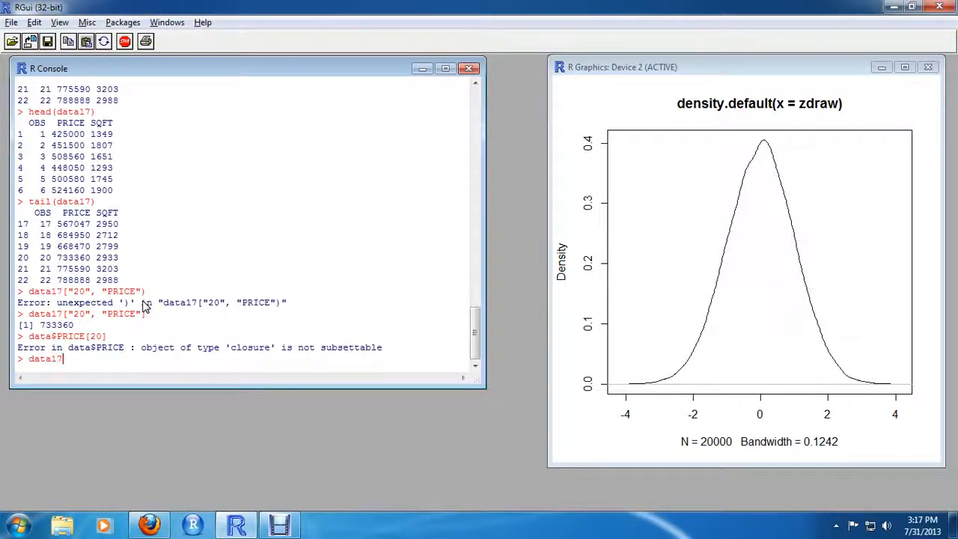
pyautogui.write('$PRICE[20]')
pyautogui.press('Return')
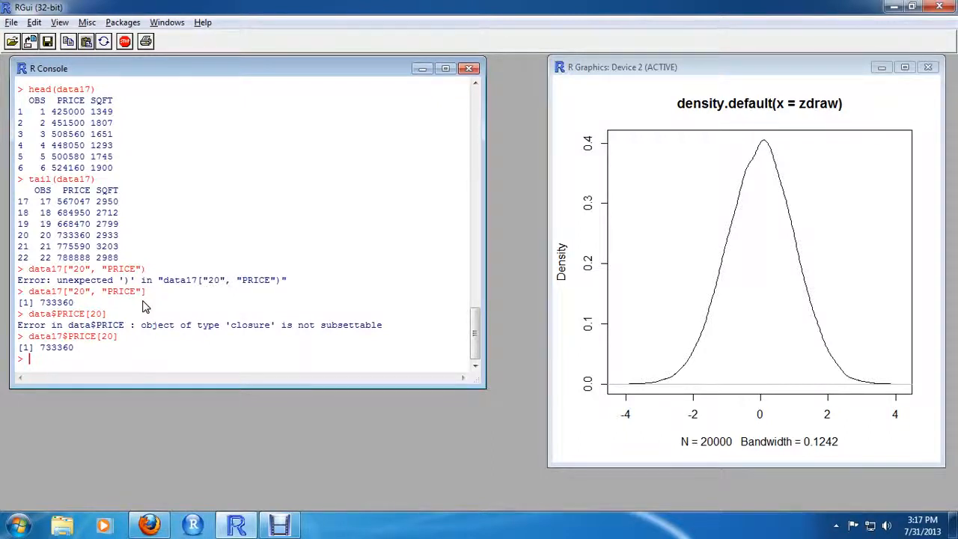
# Display summary statistics for every variable in the data frame with summary(data17).
pyautogui.write('summar')
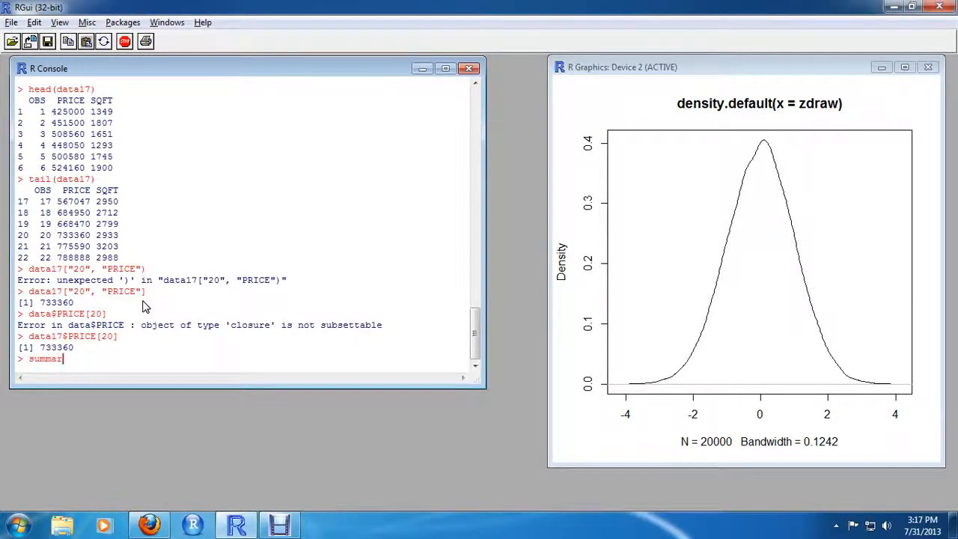
pyautogui.write('y(data17)')
pyautogui.press('Return')
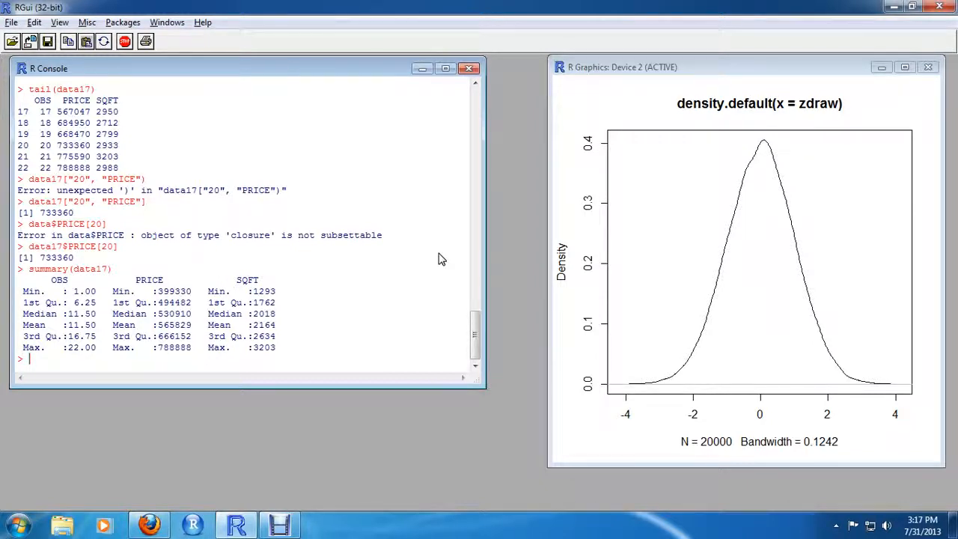
# Draw a scatter plot of price against square footage with plot(data17$SQFT, data17$PRICE).
pyautogui.write('plor(data17$S')
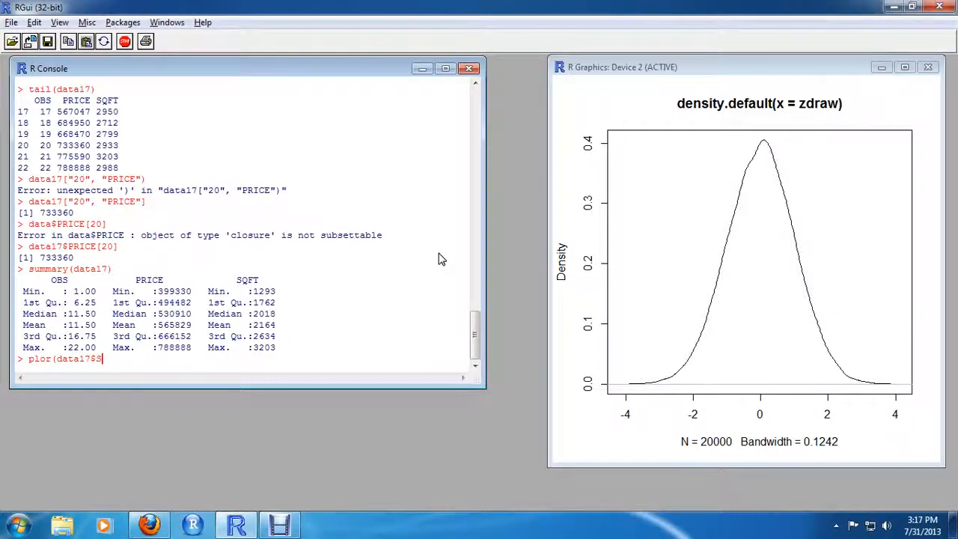
pyautogui.write('QFT, ')
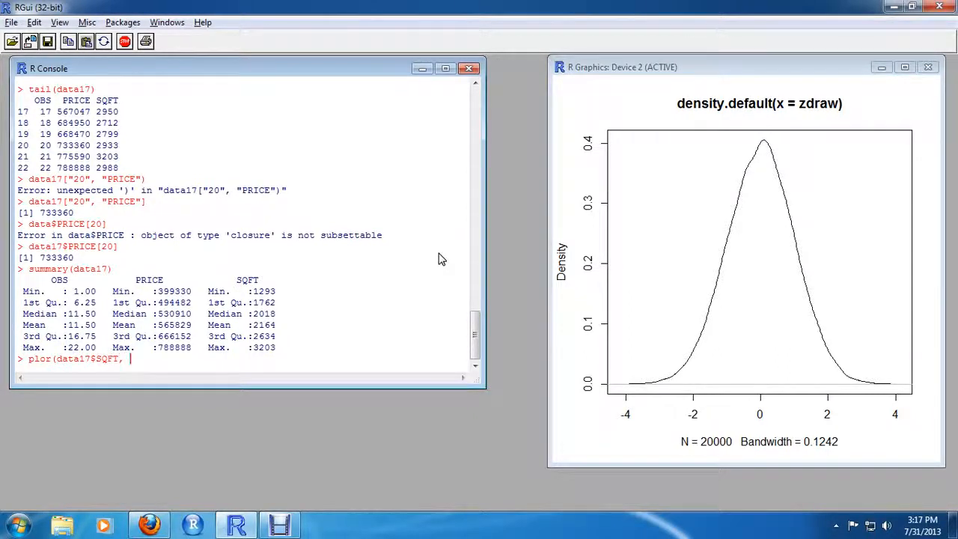
pyautogui.write('data$PRICE')
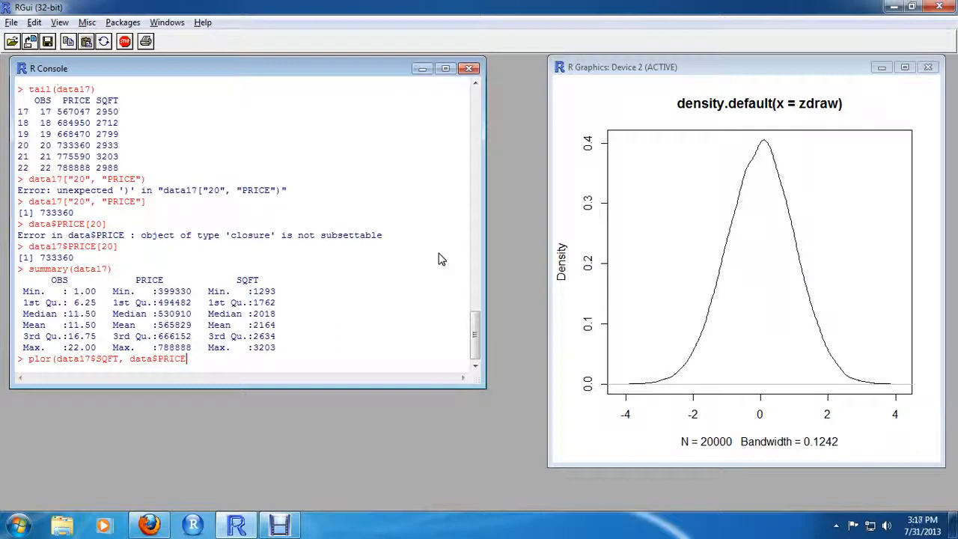
pyautogui.write(')')
pyautogui.press('Left')
pyautogui.press('Left')
pyautogui.press('Left')
pyautogui.press('Left')
pyautogui.press('Left')
pyautogui.press('Left')
pyautogui.press('Left')
pyautogui.press('Left')
pyautogui.press('Left')
pyautogui.press('Left')
pyautogui.press('Left')
pyautogui.press('Left')
pyautogui.press('Left')
pyautogui.press('Left')
pyautogui.press('Left')
pyautogui.press('Left')
pyautogui.press('Left')
pyautogui.press('Left')
pyautogui.press('Left')
pyautogui.press('Left')
pyautogui.press('Left')
pyautogui.press('Left')
pyautogui.press('Left')
pyautogui.press('Left')
pyautogui.press('Left')
pyautogui.press('BackSpace')
pyautogui.write('t')
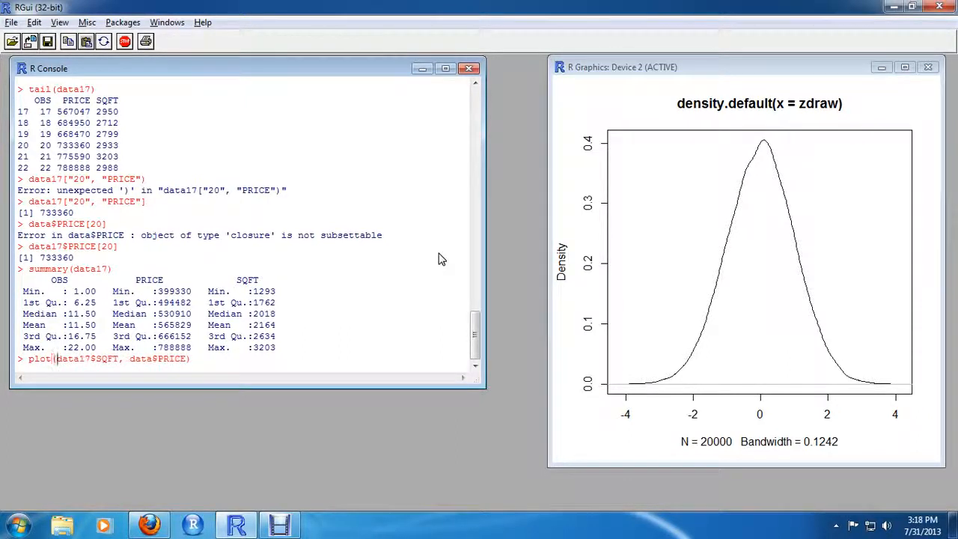
pyautogui.press('Right')
pyautogui.press('Right')
pyautogui.press('Right')
pyautogui.press('Right')
pyautogui.press('Right')
pyautogui.press('Right')
pyautogui.press('Right')
pyautogui.press('Right')
pyautogui.press('Right')
pyautogui.press('Right')
pyautogui.press('Right')
pyautogui.press('Right')
pyautogui.press('Right')
pyautogui.press('Right')
pyautogui.press('Right')
pyautogui.press('Right')
pyautogui.press('Right')
pyautogui.press('Right')
pyautogui.press('Right')
pyautogui.press('Right')
pyautogui.press('Left')
pyautogui.press('Left')
pyautogui.press('Left')
pyautogui.press('Left')
pyautogui.press('Left')
pyautogui.press('Left')
pyautogui.press('Left')
pyautogui.write('17')
pyautogui.press('Right')
pyautogui.press('Right')
pyautogui.press('Right')
pyautogui.press('Right')
pyautogui.press('Right')
pyautogui.press('Right')
pyautogui.press('Right')
pyautogui.press('Return')
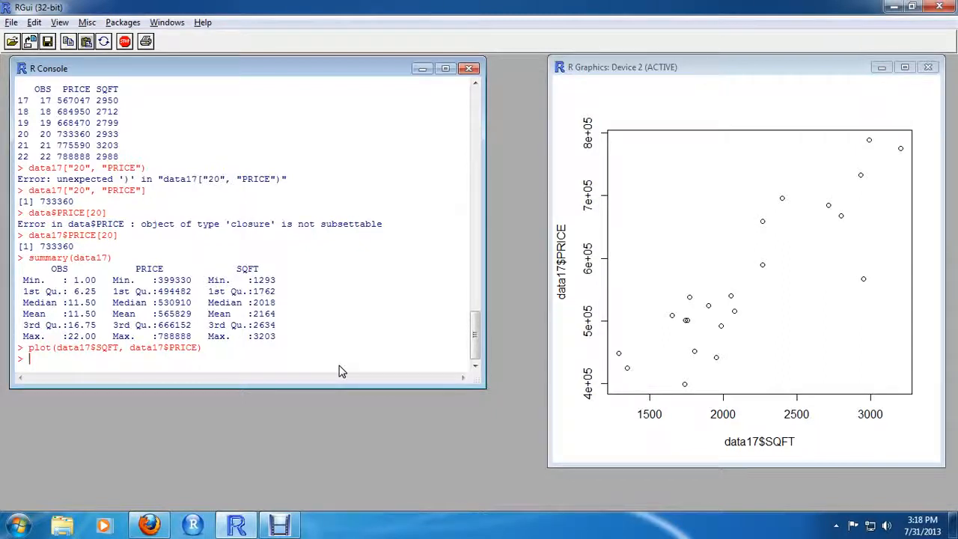
# Attach data17 and plot PRICE against SQFT using only the variable names, with plot(SQFT, PRICE).
pyautogui.write('attach(data17)')
pyautogui.press('Return')
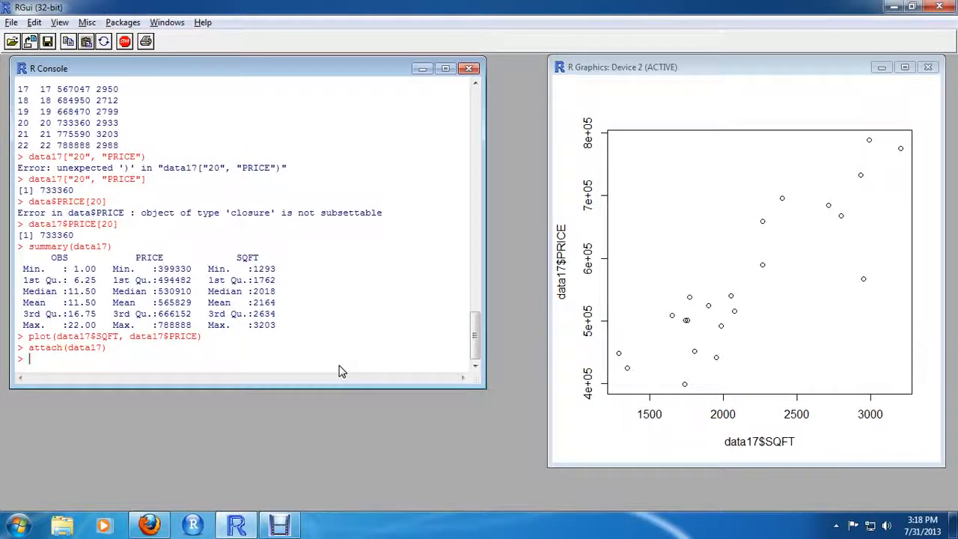
pyautogui.write('plot(')
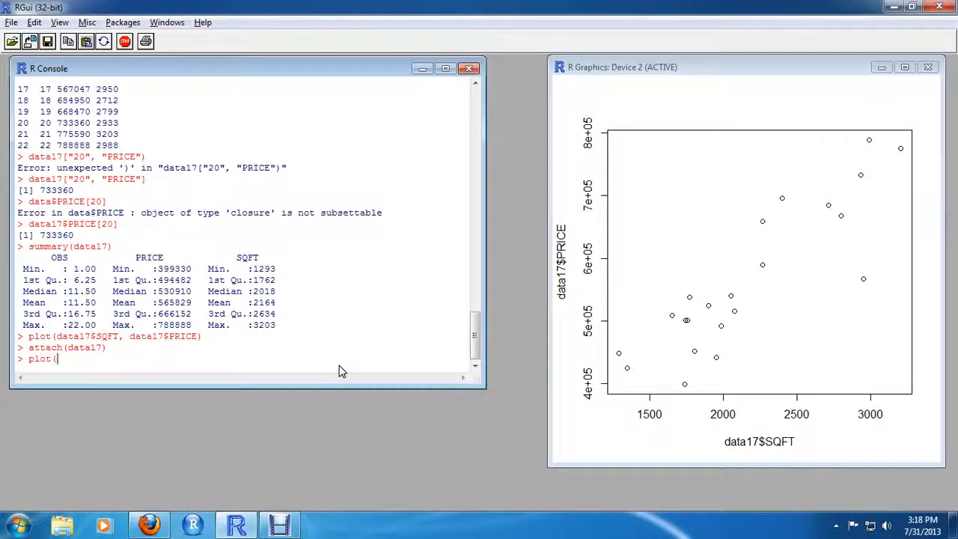
pyautogui.write('SQFT, PRICE)')
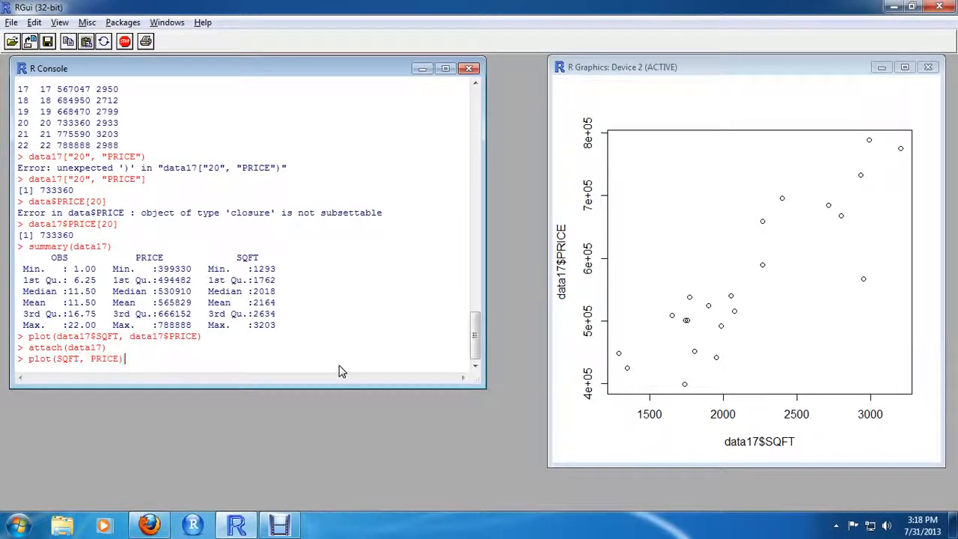
pyautogui.press('Return')
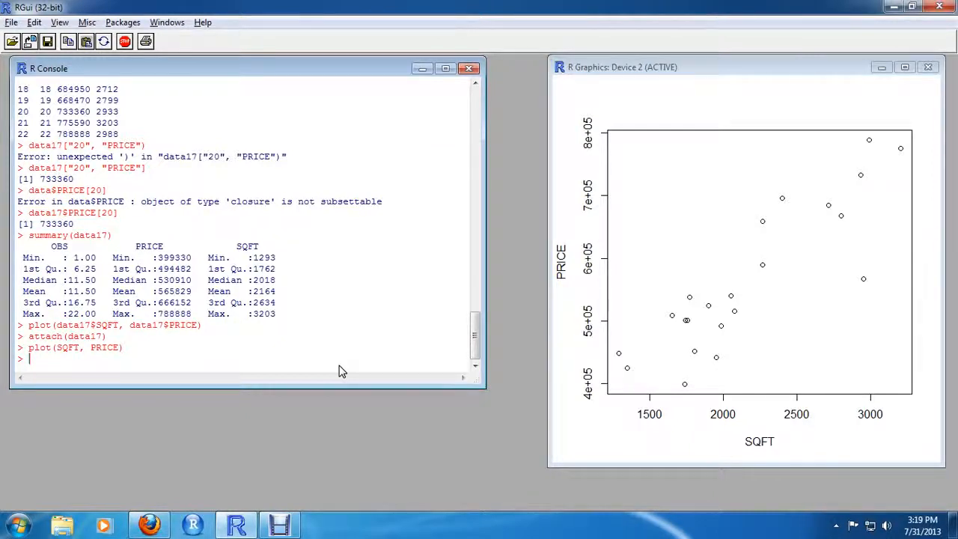
# Compute the correlation between square footage and price with cor(SQFT, PRICE).
pyautogui.write('cor(SQFT, PRICE')
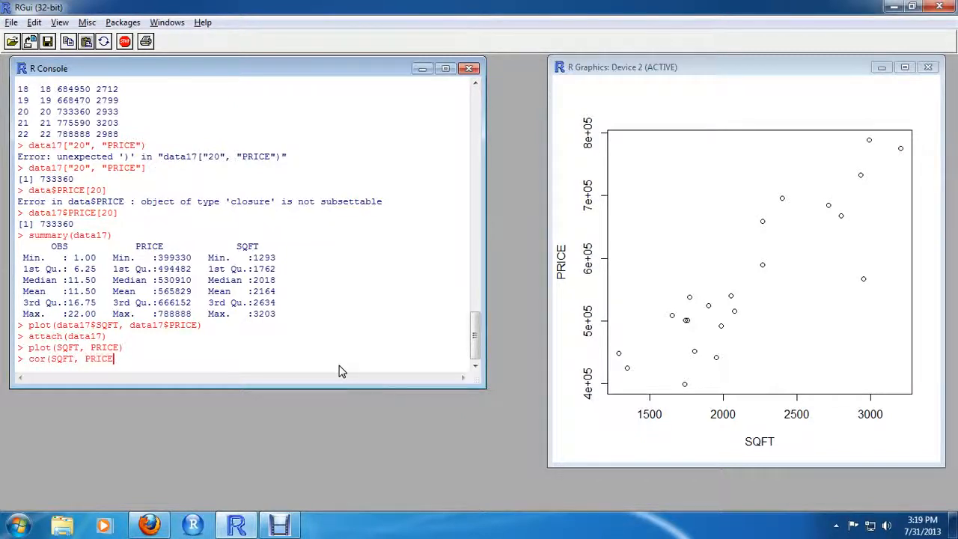
pyautogui.write(')')
pyautogui.press('Return')
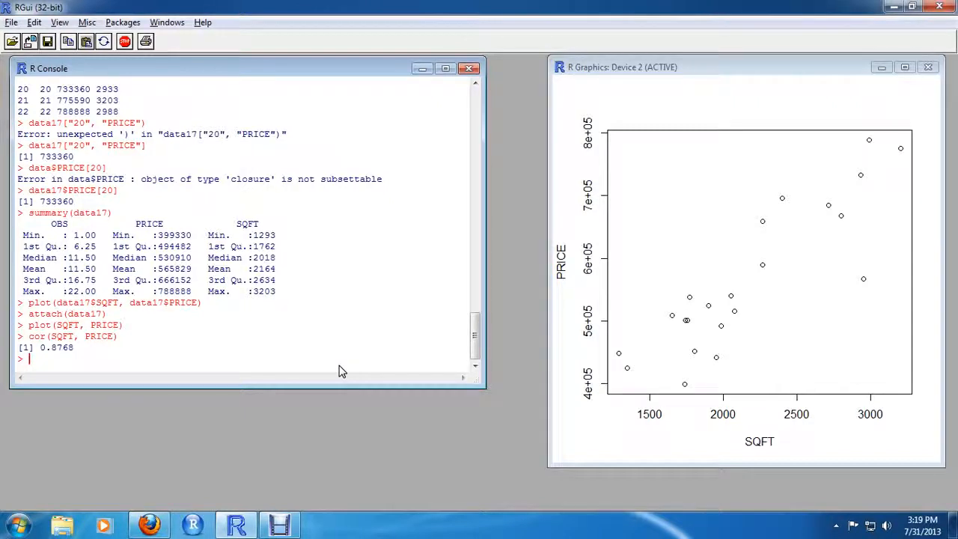
# Detach data17 with detach(data17) and list the objects in the workspace with ls().
pyautogui.write('detach(data17)')
pyautogui.press('Return')
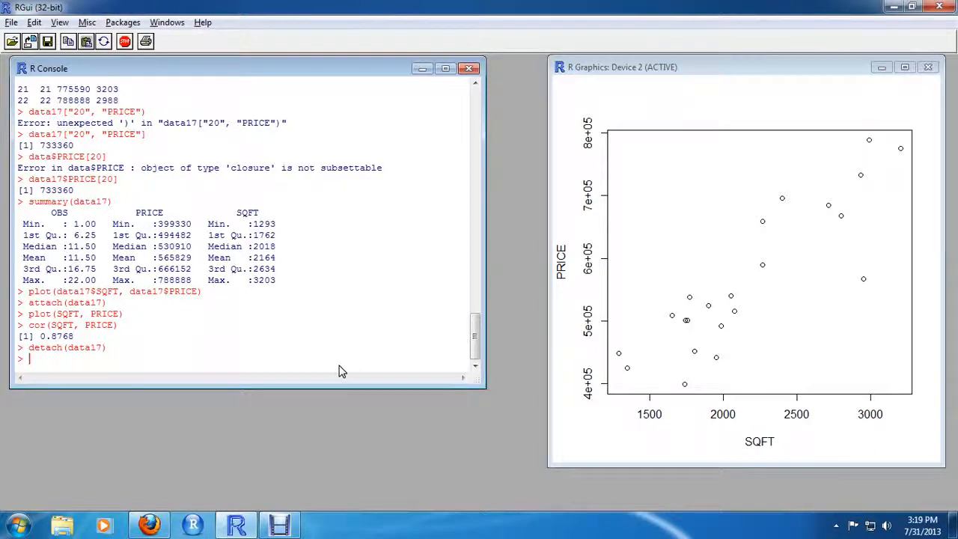
pyautogui.write('ls()')
pyautogui.press('Return')
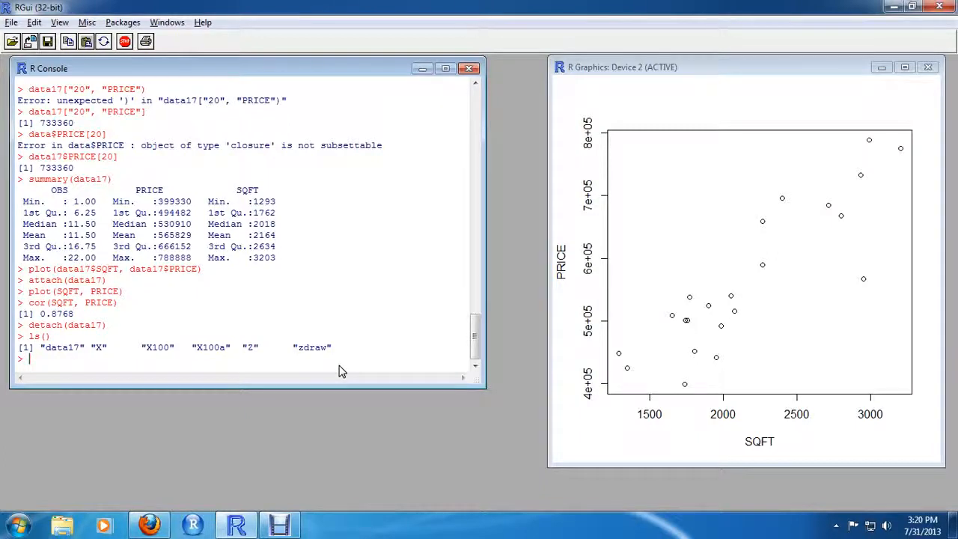
# Remove all workspace objects with rm(list = ls()) and check the workspace with ls().
pyautogui.write('rm(list = ls())')
pyautogui.press('Return')
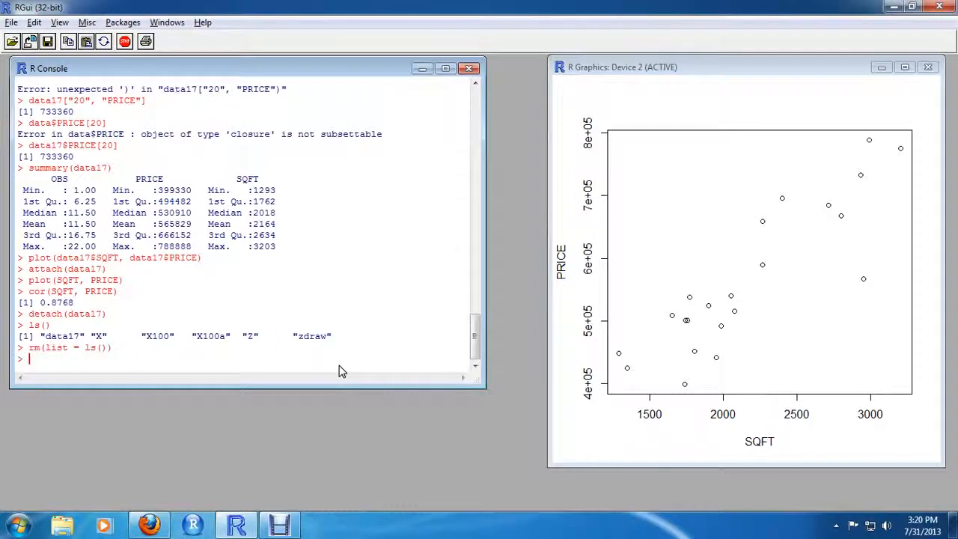
pyautogui.write('ls()')
pyautogui.press('Return')
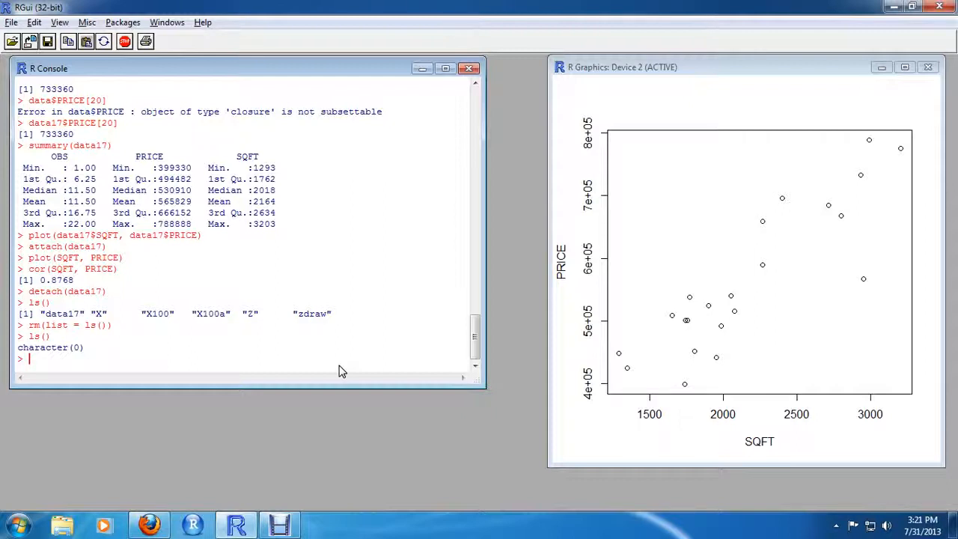
# Read STATS17.csv into data from the instructor's econ4650/Data web folder on content.csbs.utah.edu using read.csv with header = T, and print data.
pyautogui.write('data <')
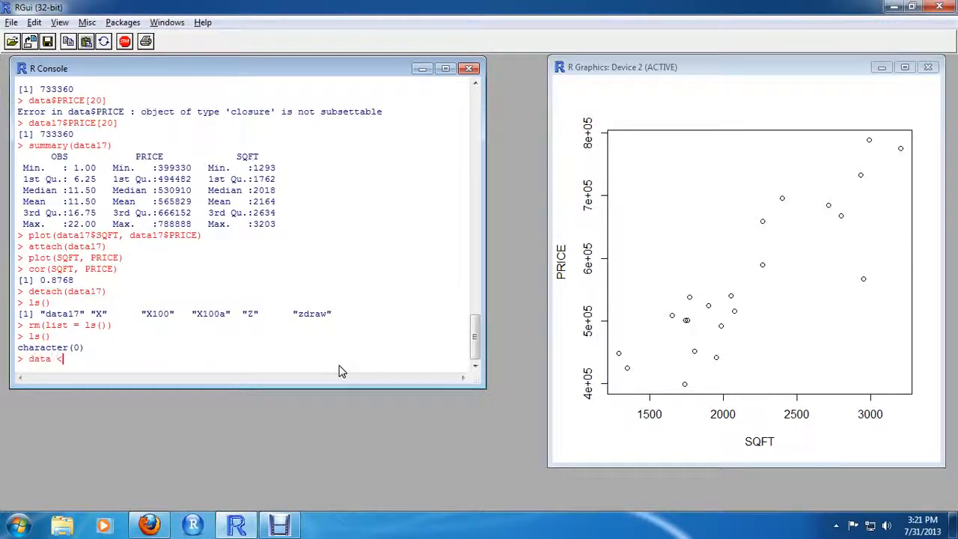
pyautogui.write('- read.csv(')
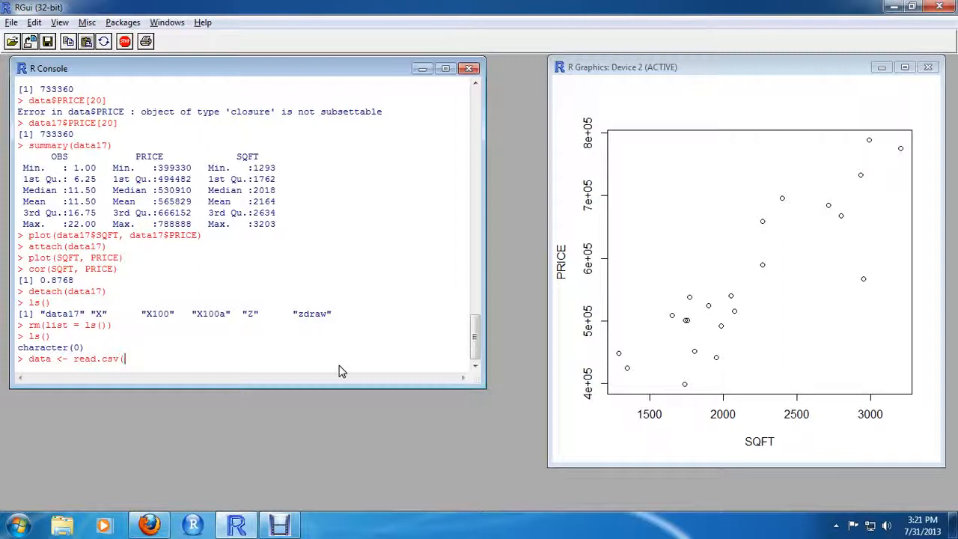
pyautogui.write('"http://content.csbs')
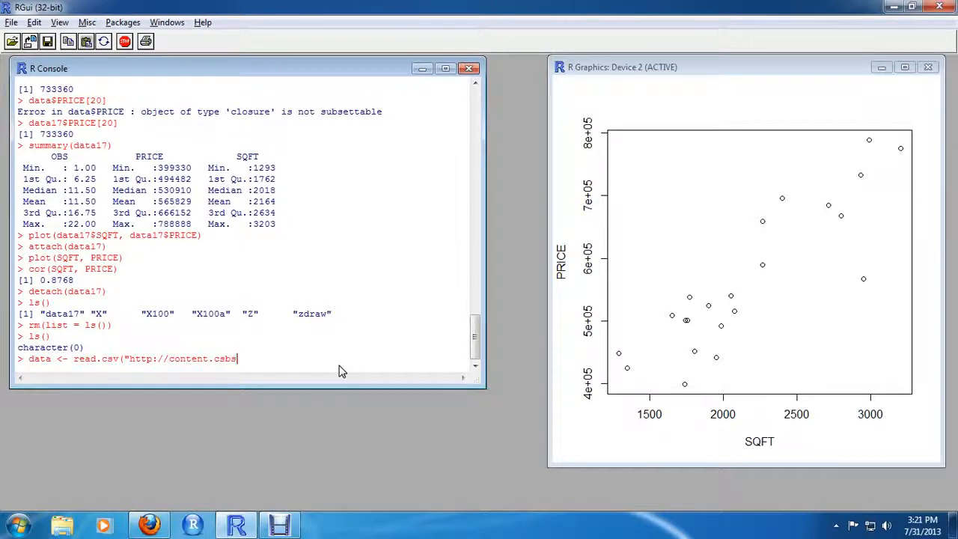
pyautogui.write('.utah.edu/~fowles')
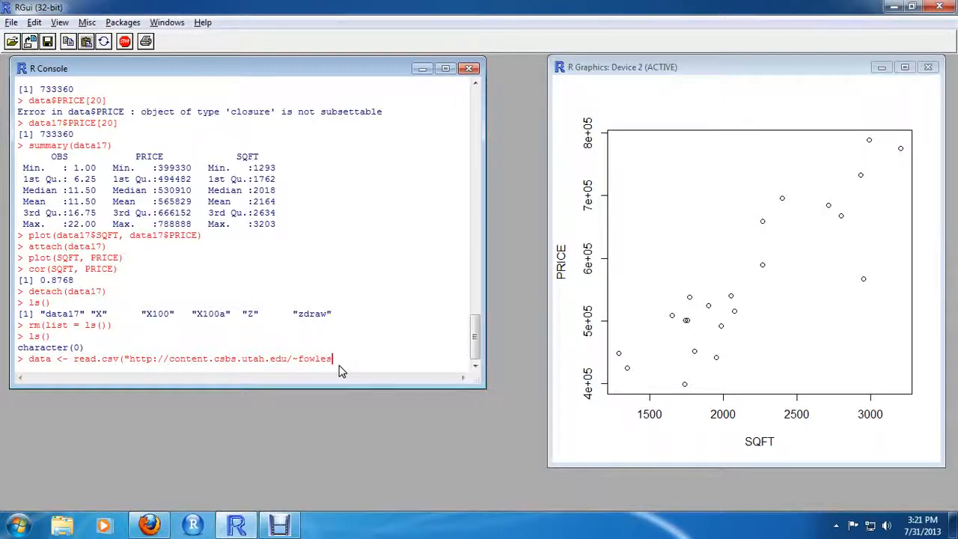
pyautogui.write('/econ4650/')
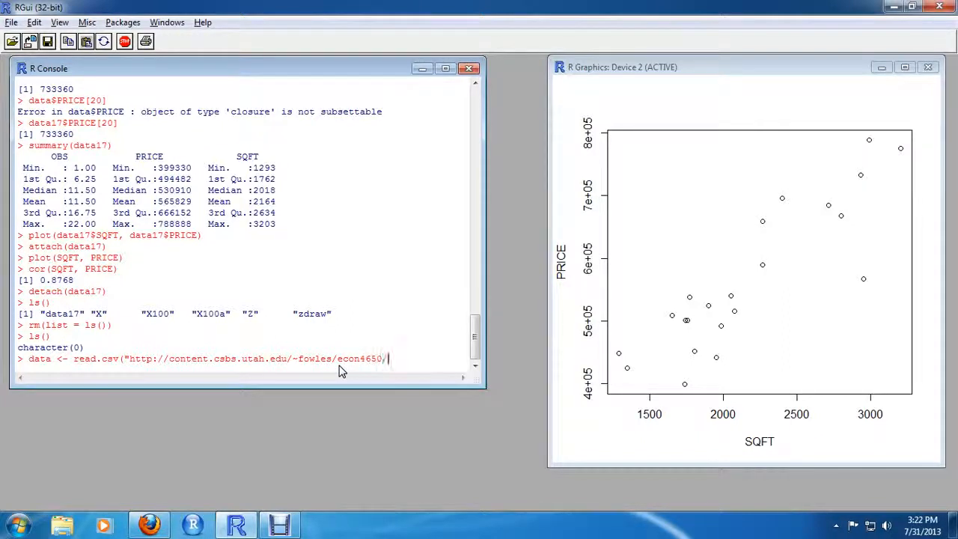
pyautogui.write('Data')
pyautogui.write('ATA')
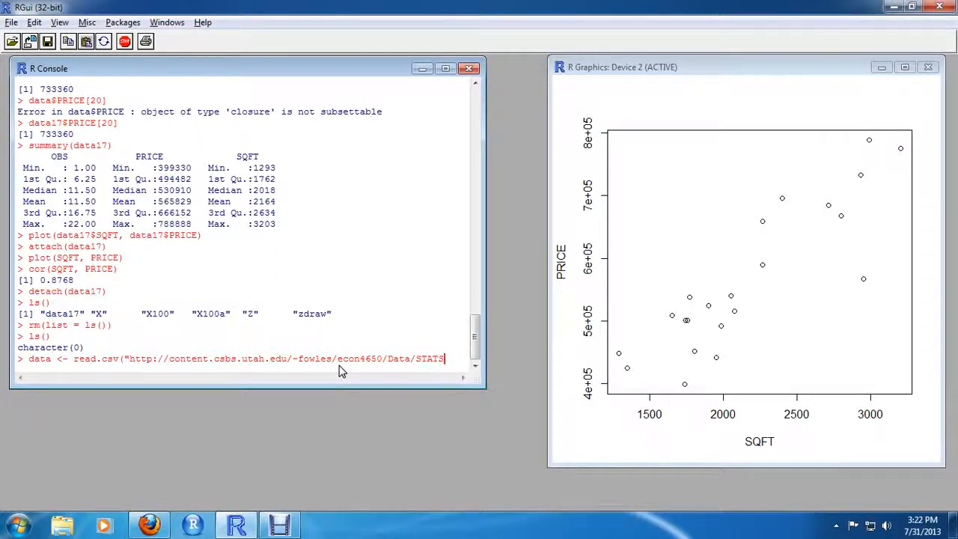
pyautogui.write('17.')
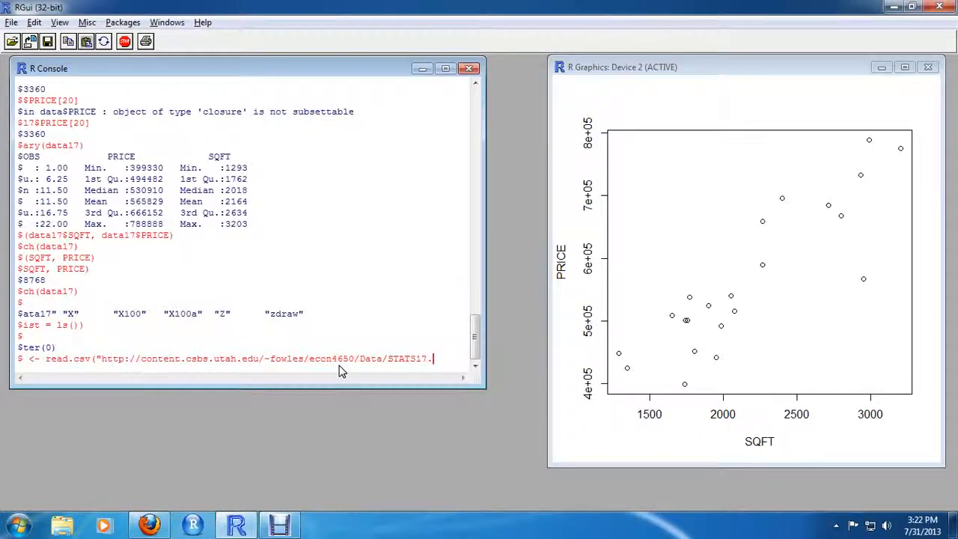
pyautogui.write('csv")')
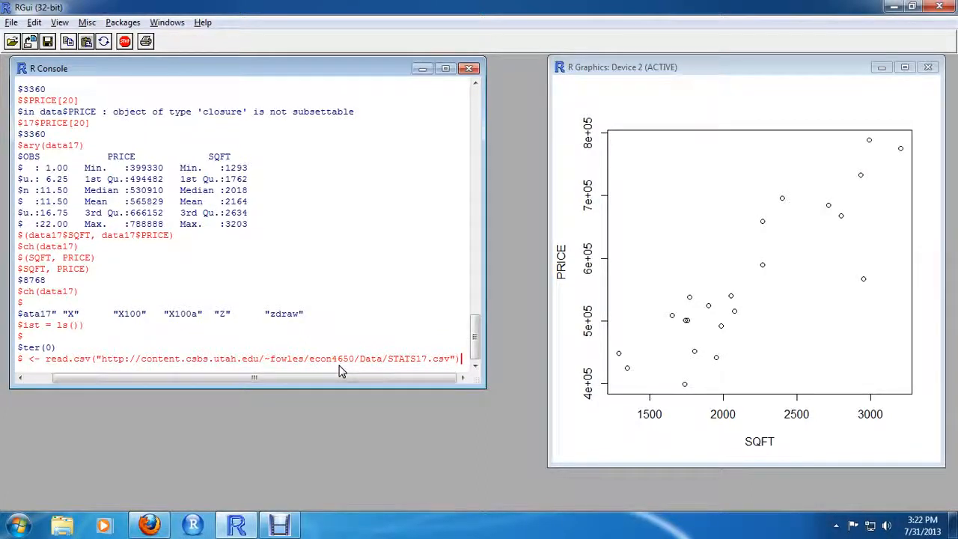
pyautogui.write(', header')
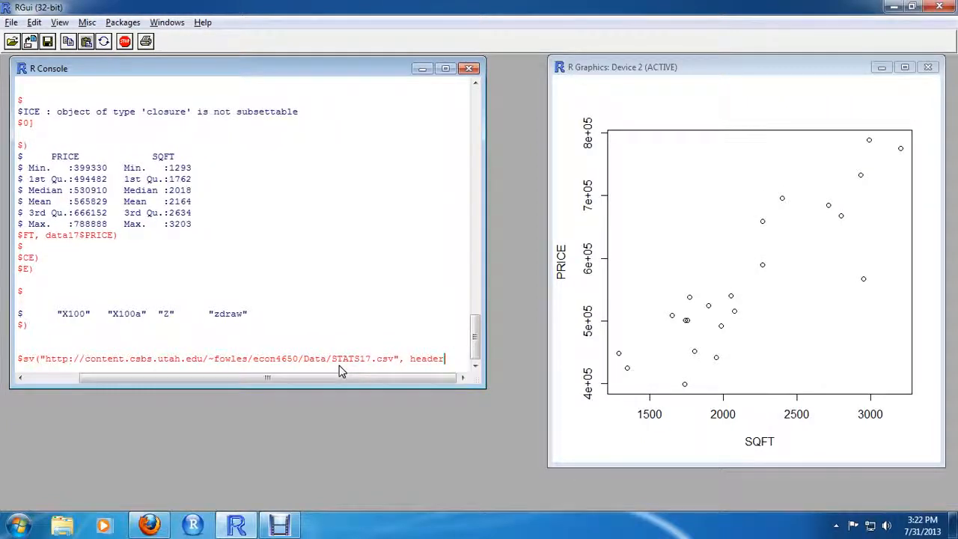
pyautogui.write(' = T')
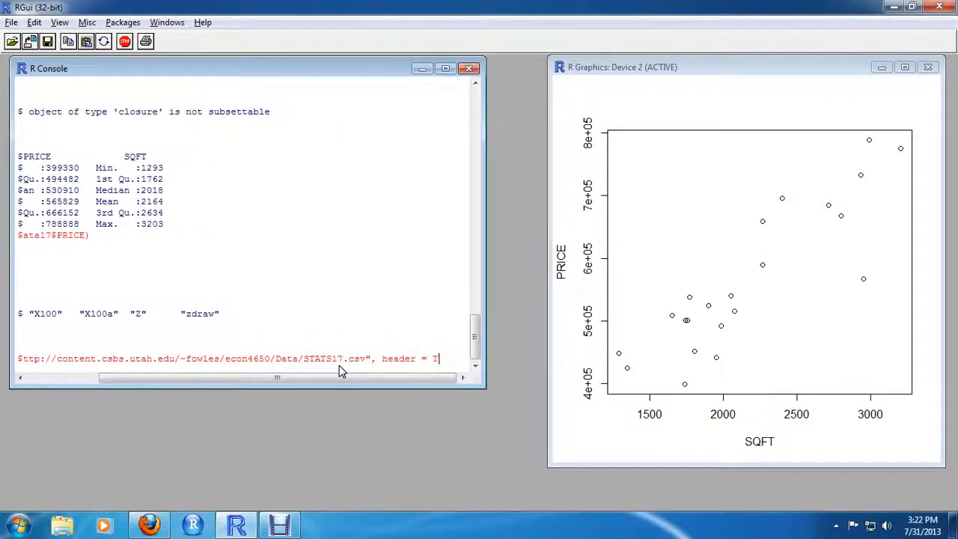
pyautogui.press('Return')
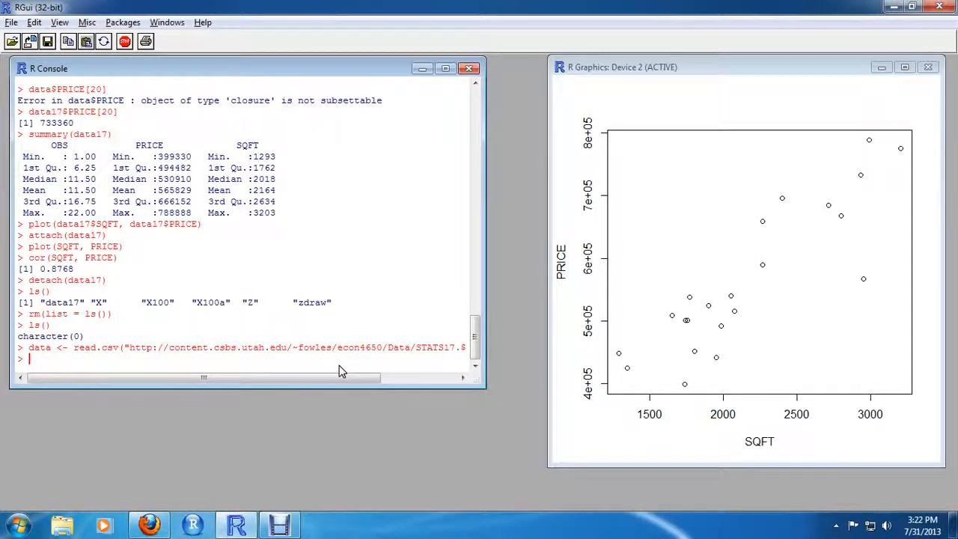
pyautogui.write('data')
pyautogui.press('Return')
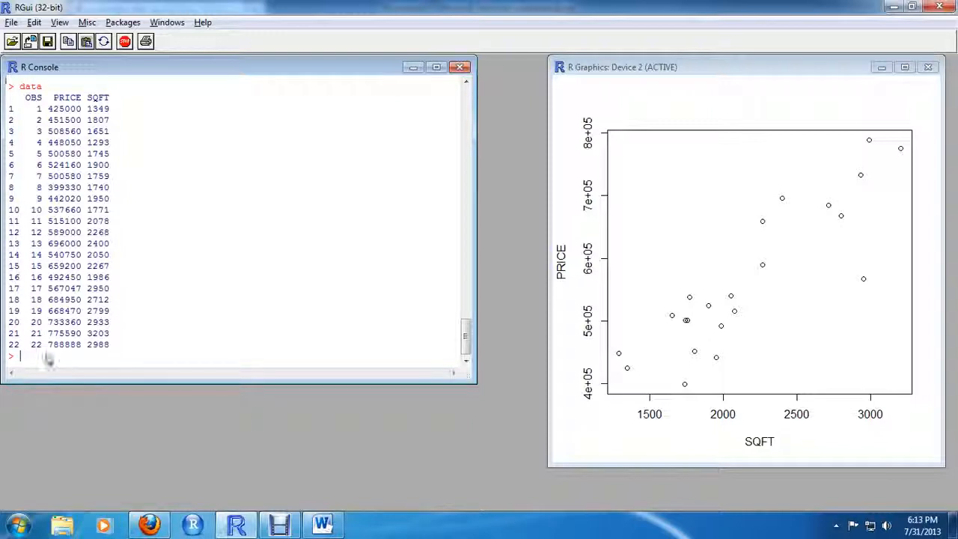
# Compute the mean square footage with mean(data$SQFT).
pyautogui.write('mean(')
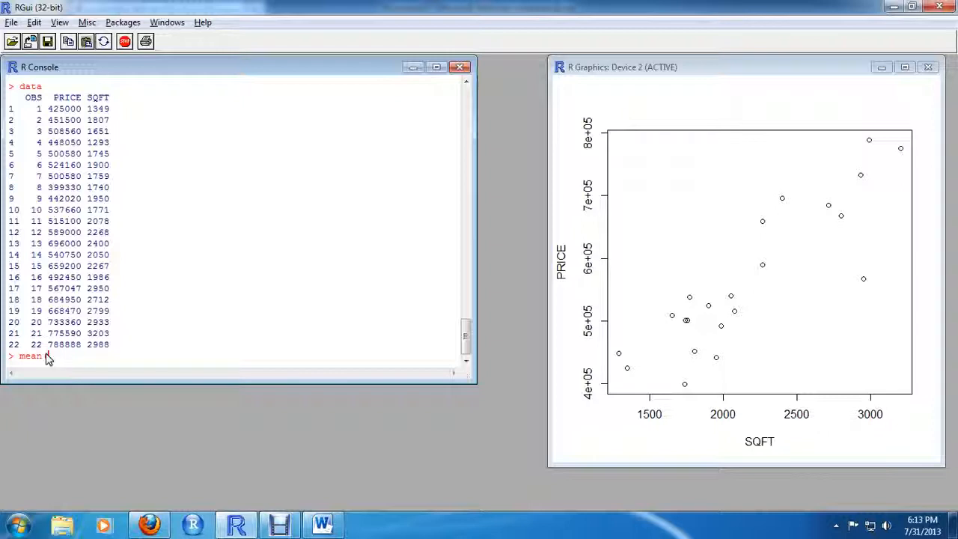
pyautogui.write('data$SQFT)')
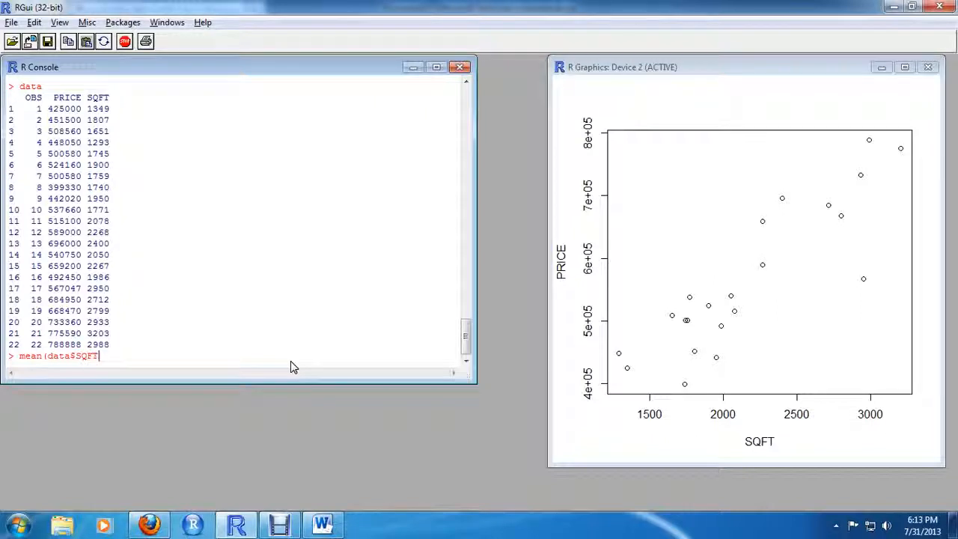
pyautogui.press('Return')
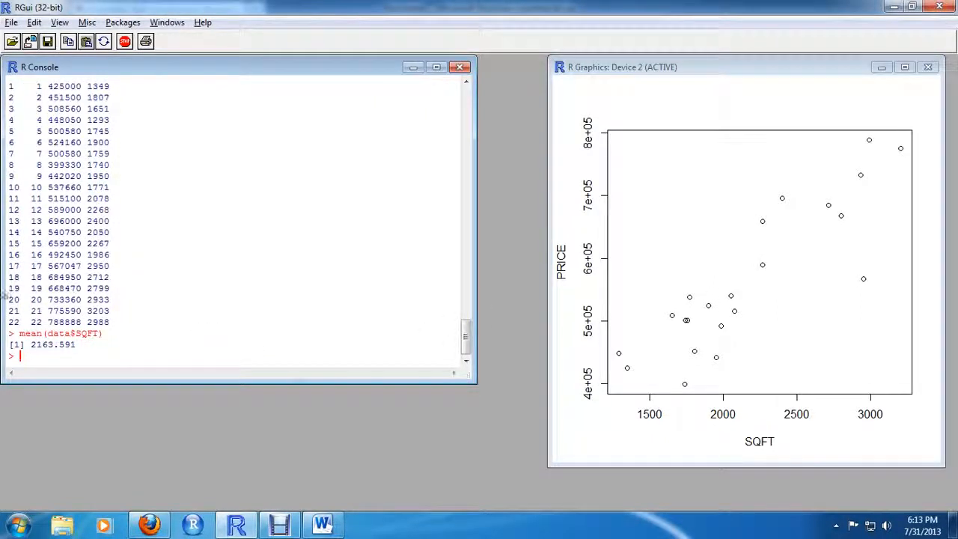
# Copy the mean(data$SQFT) command with its output from the R console into the blank Word document.
pyautogui.moveTo(79, 349); pyautogui.dragTo(9, 334)
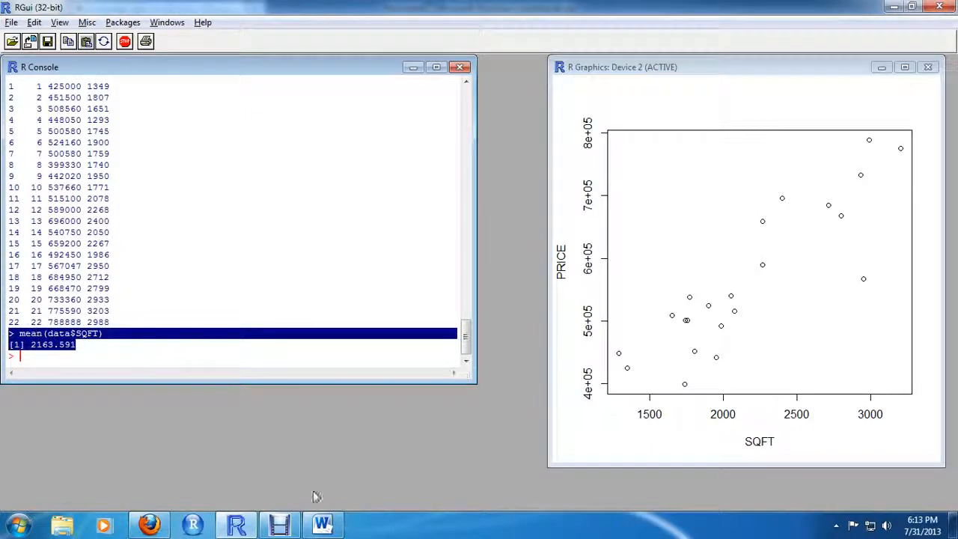
pyautogui.click(322, 526)
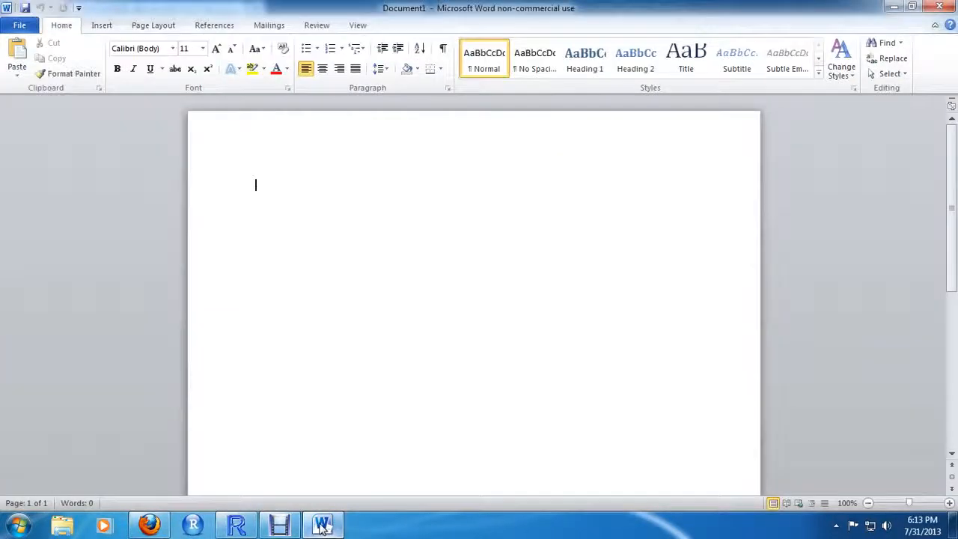
pyautogui.write('> mean(data$SQFT) [1] 2163.591')
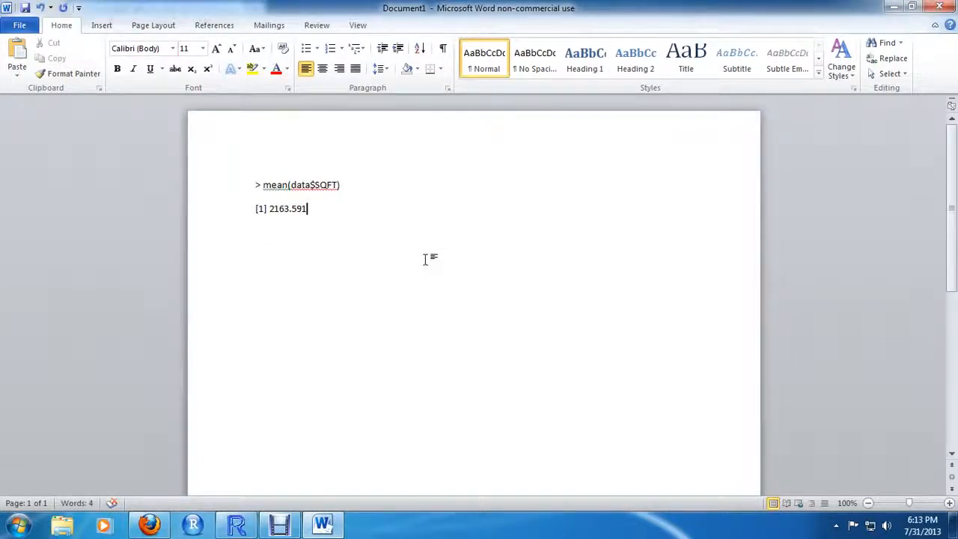
# Copy the PRICE versus SQFT scatterplot from R as a bitmap and paste it below the mean output in the Word document.
pyautogui.click(251, 529)
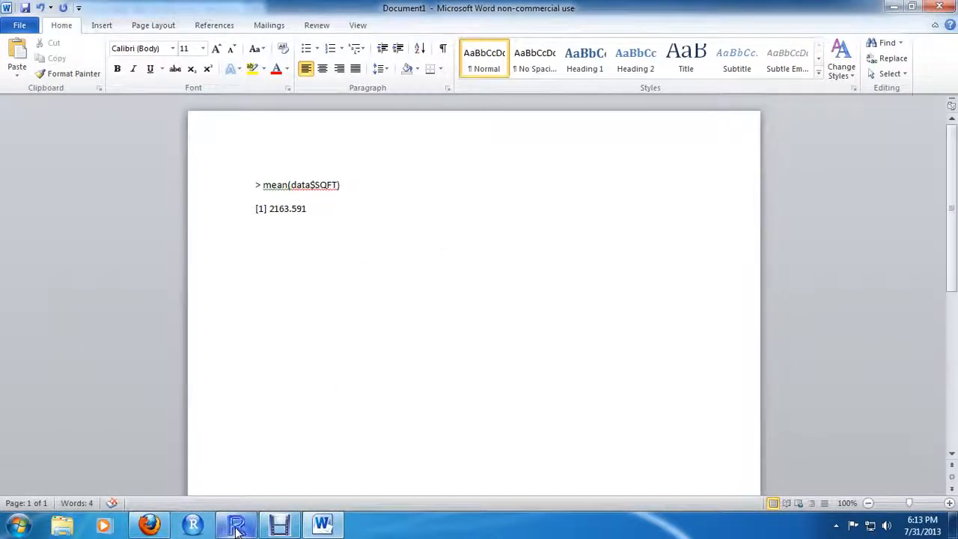
pyautogui.rightClick(717, 315)
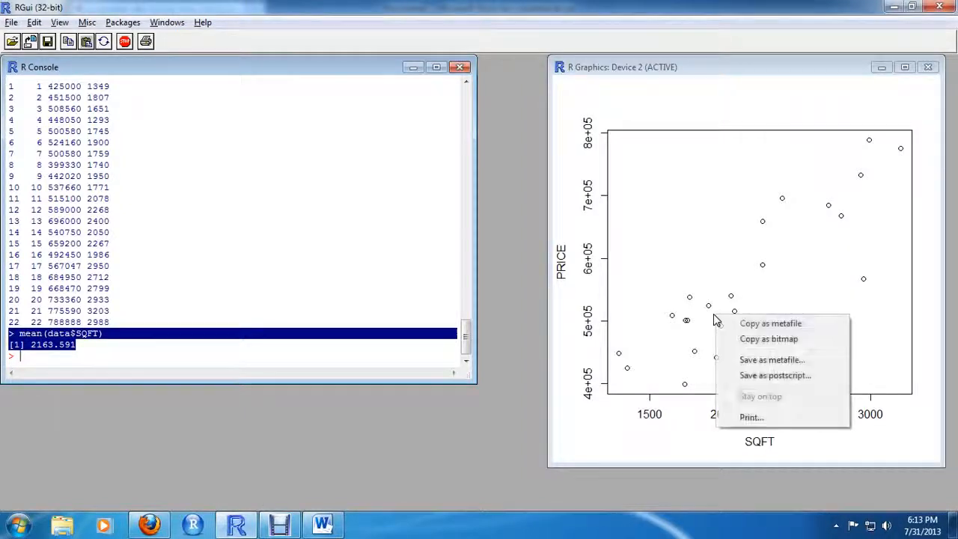
pyautogui.click(764, 341)
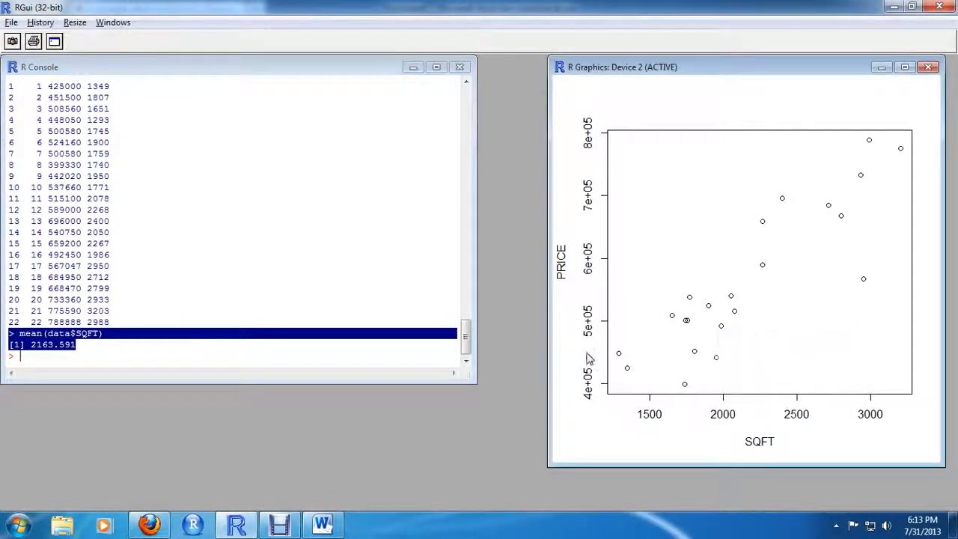
pyautogui.click(324, 526)
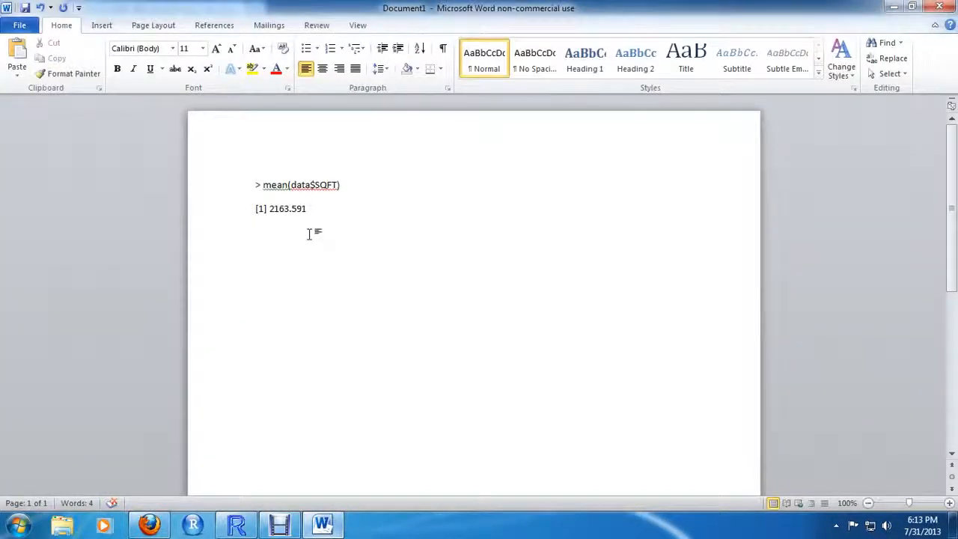
pyautogui.press('Return')
pyautogui.press('Return')
pyautogui.rightClick(326, 271)
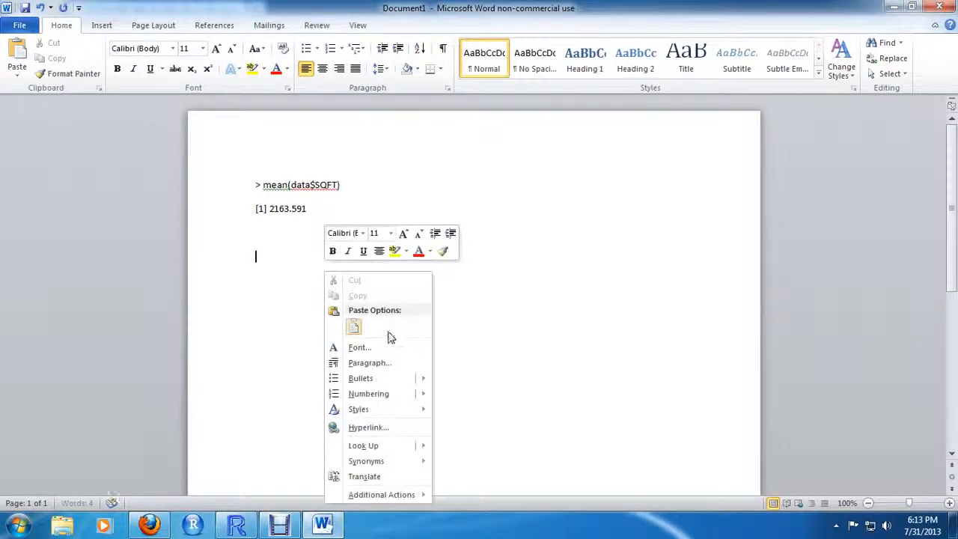
pyautogui.click(354, 328)
pyautogui.scroll(3, 360, 302)
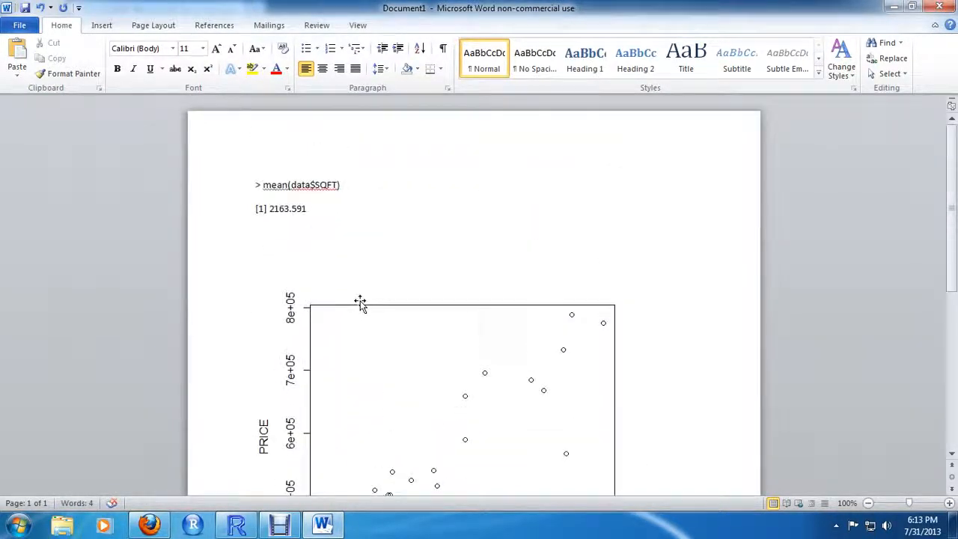
pyautogui.scroll(-2, 360, 303)
pyautogui.scroll(-2, 364, 295)
pyautogui.scroll(3, 364, 296)
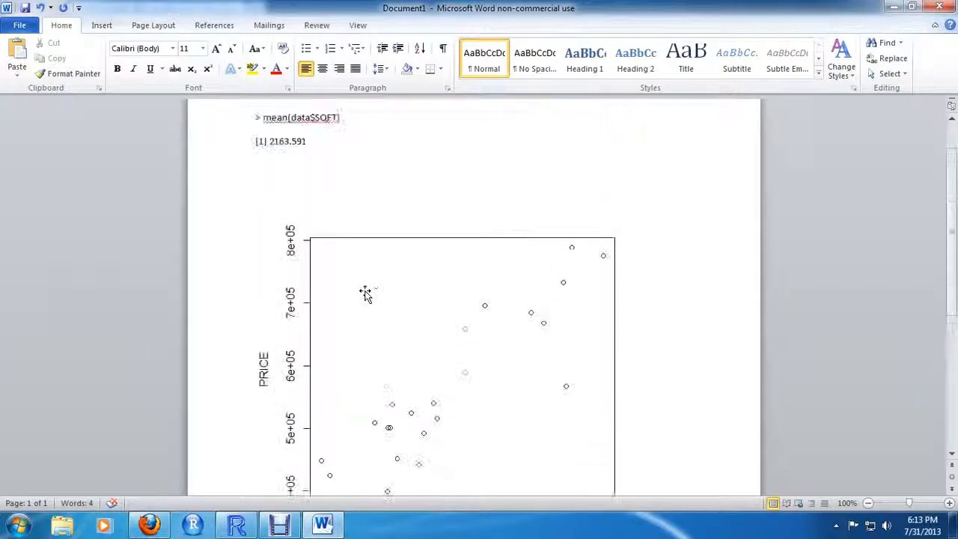
# Save the Word document as a PDF named HW in the Documents library.
pyautogui.click(19, 25)
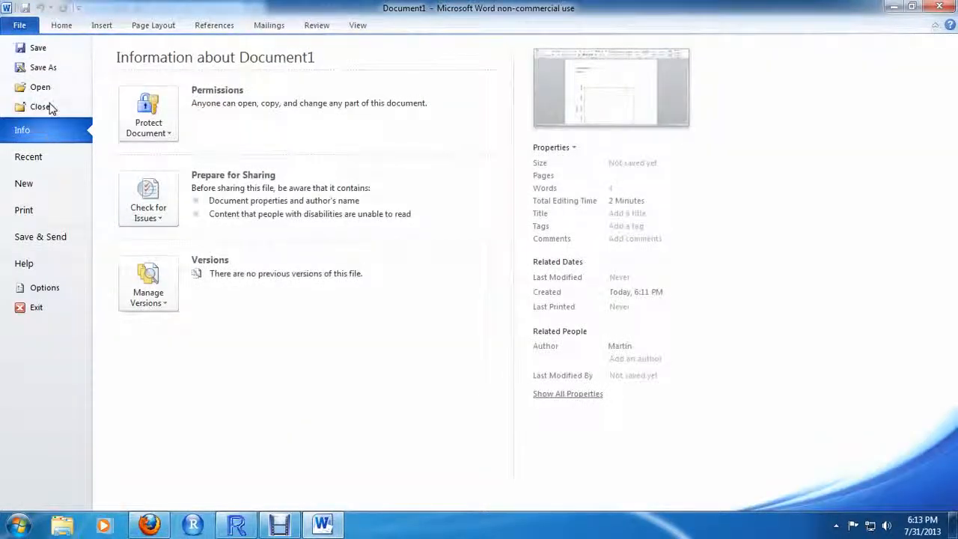
pyautogui.click(44, 66)
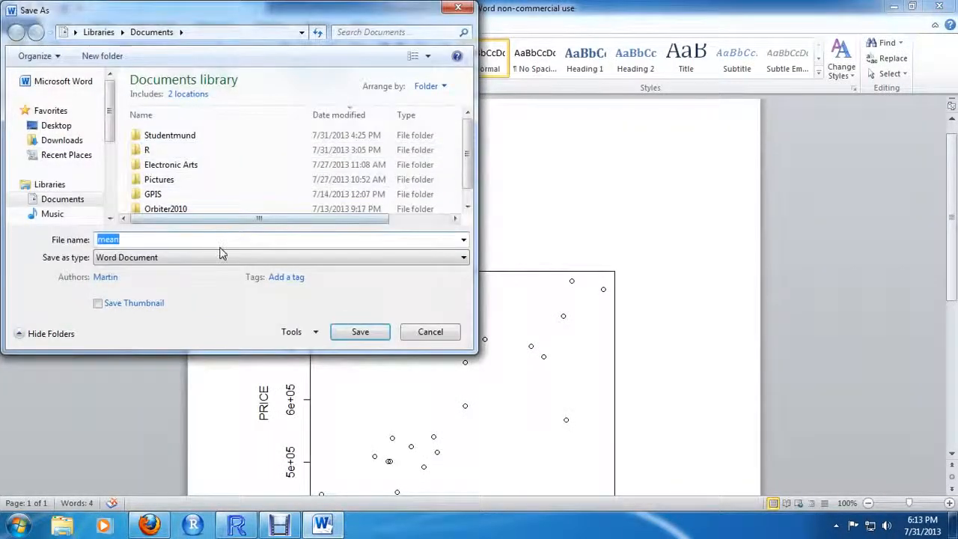
pyautogui.write('HW')
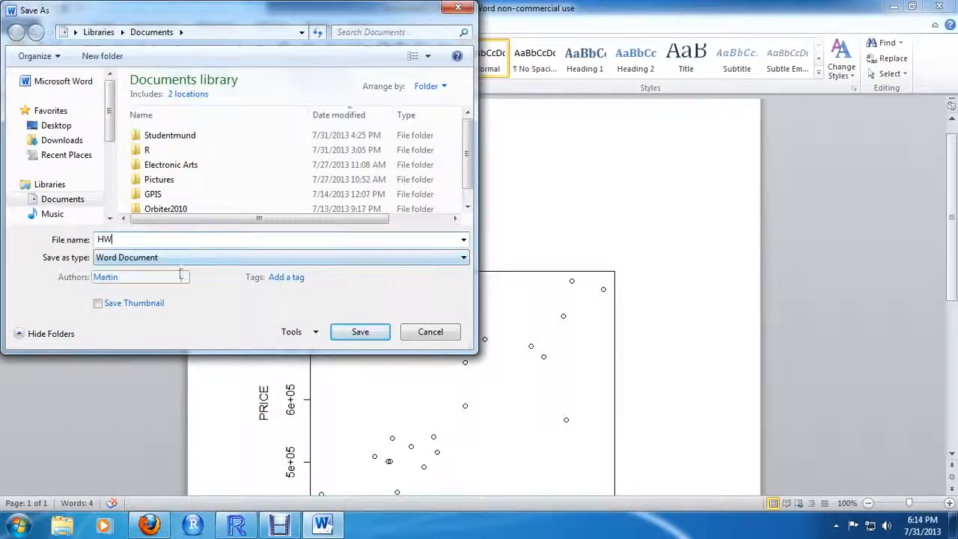
pyautogui.click(188, 263)
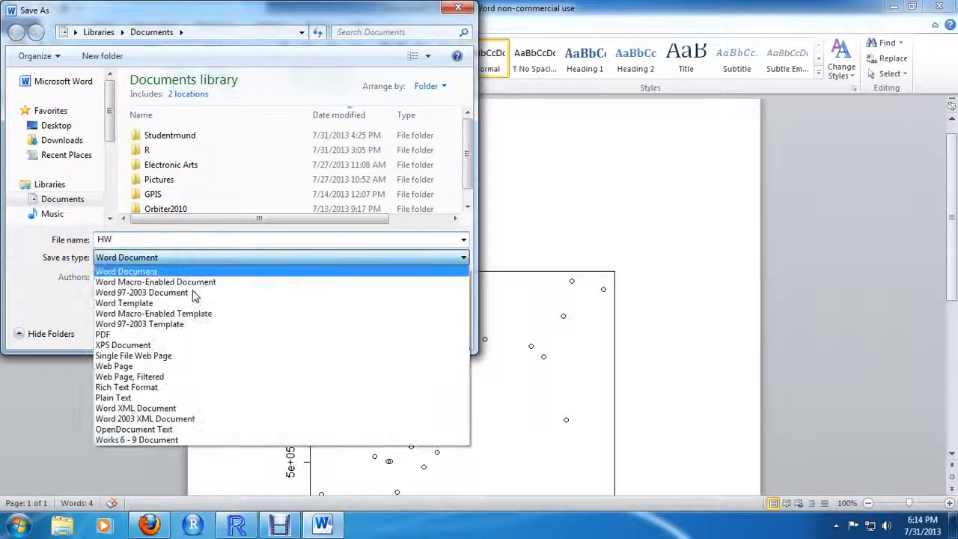
pyautogui.click(199, 334)
pyautogui.click(360, 368)
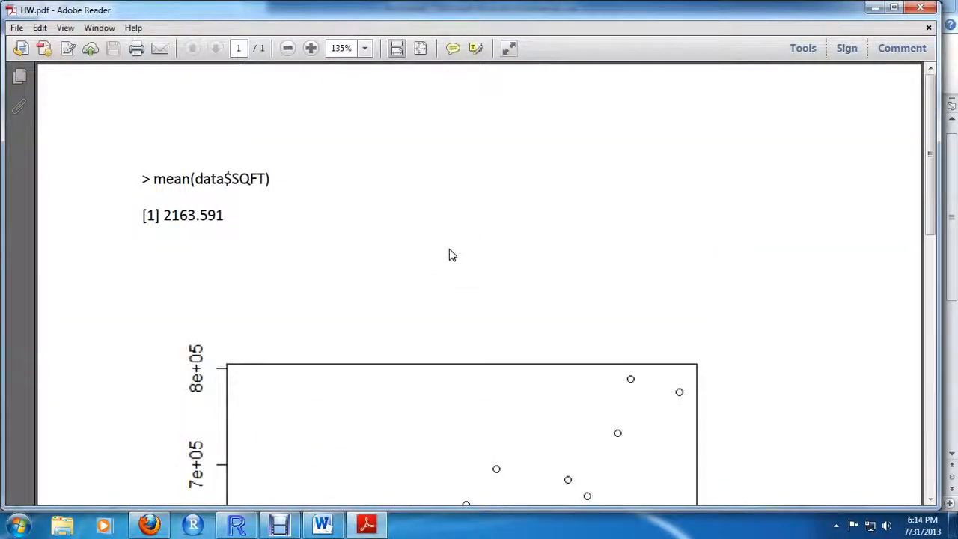
# Switch to Firefox and open Assignment 1 from the assignments of the ECON 4650-090 Fall 2013 Canvas course.
pyautogui.click(149, 524)
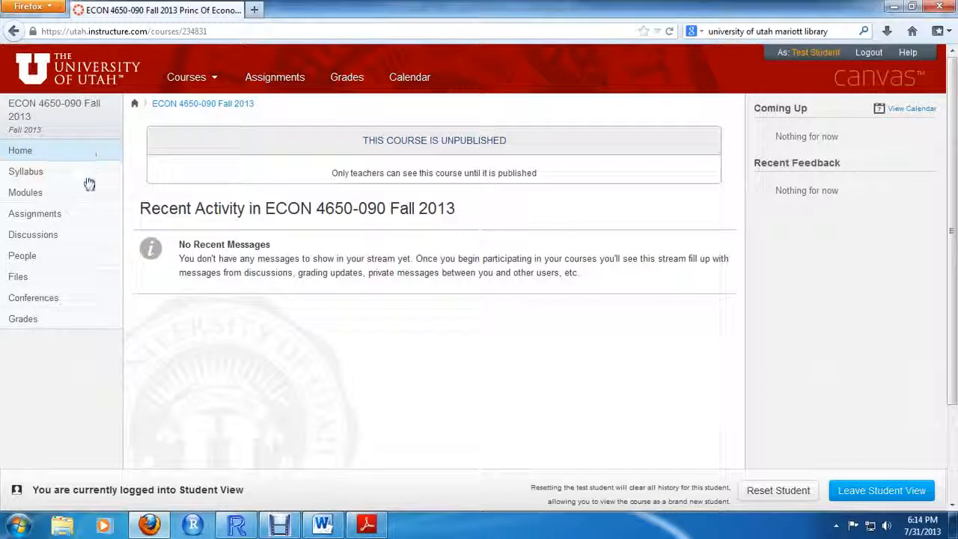
pyautogui.click(70, 216)
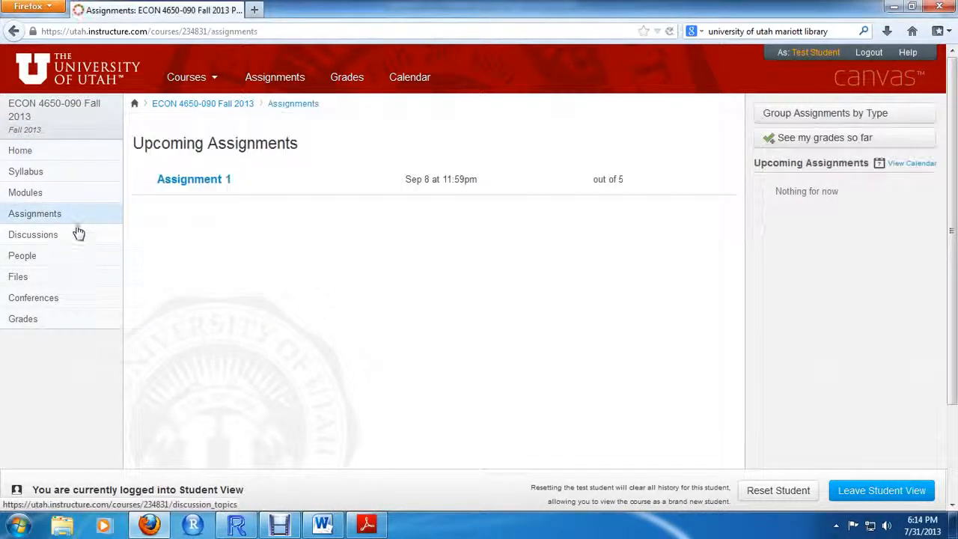
pyautogui.click(226, 188)
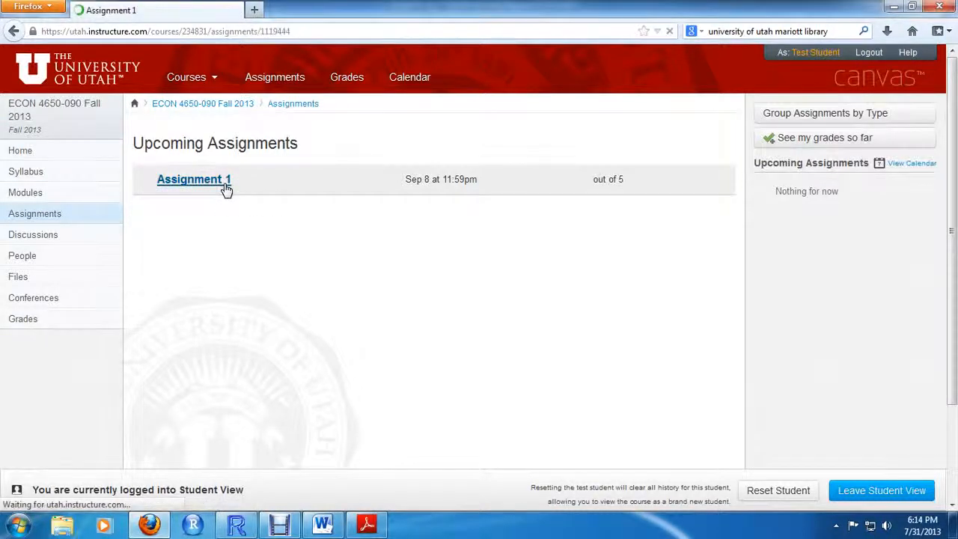